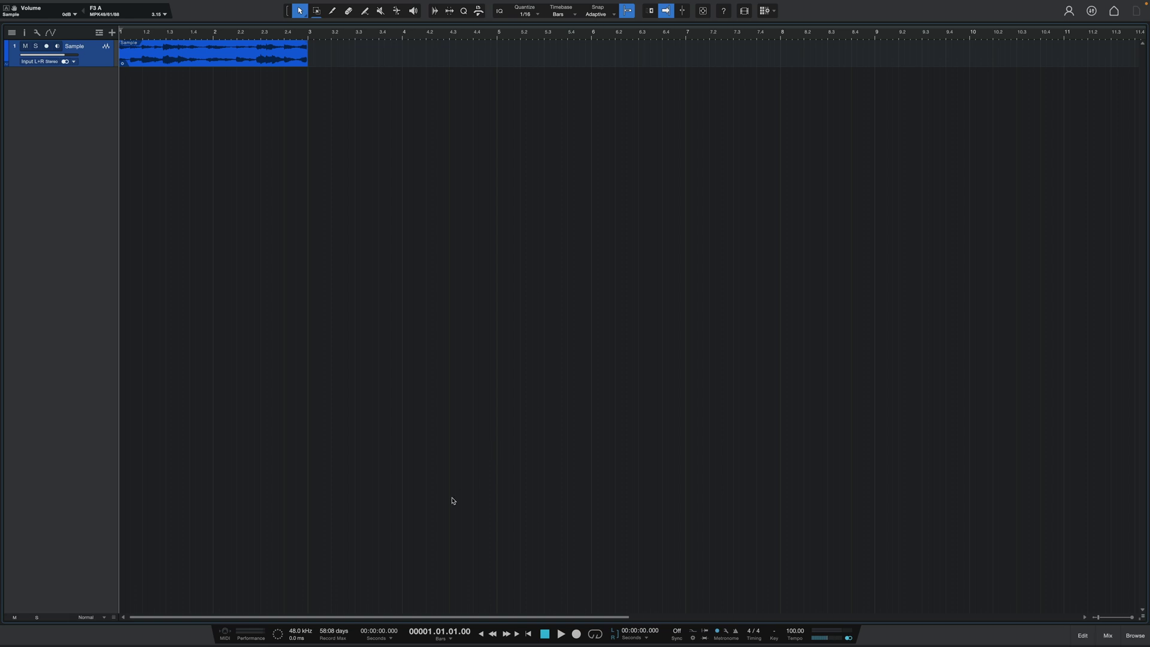
- Duplicate the Sample event directly after itself and loop playback across both copies
{"action": "key", "text": "space"}
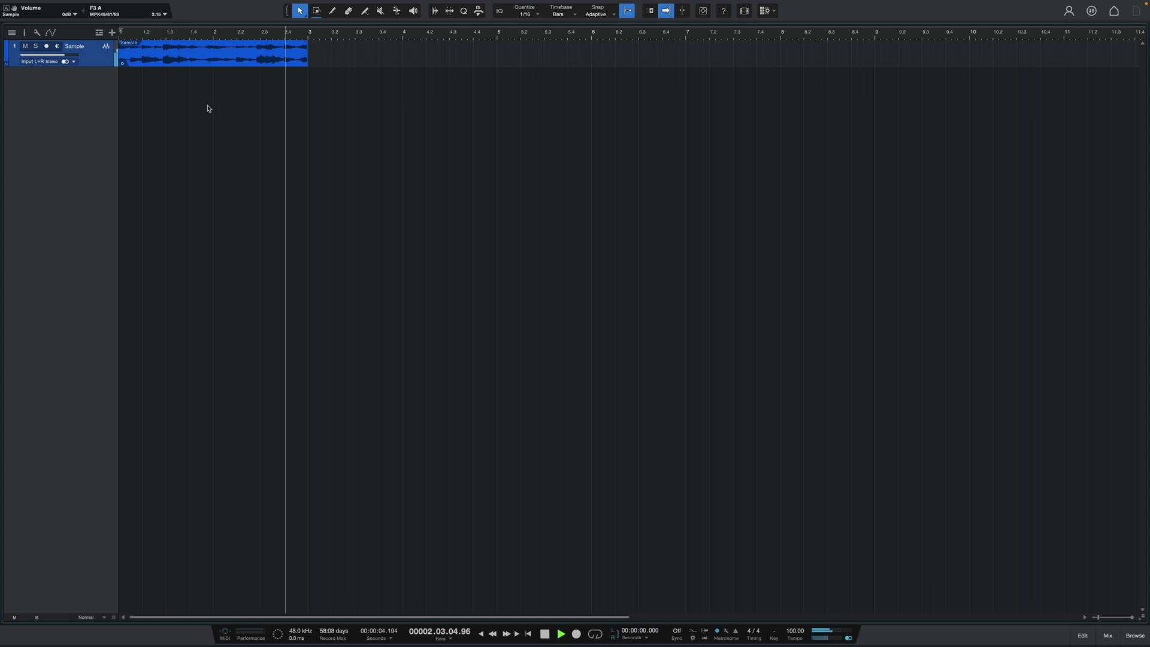
{"action": "key", "text": "d"}
{"action": "key", "text": "space"}
{"action": "key", "text": "p"}
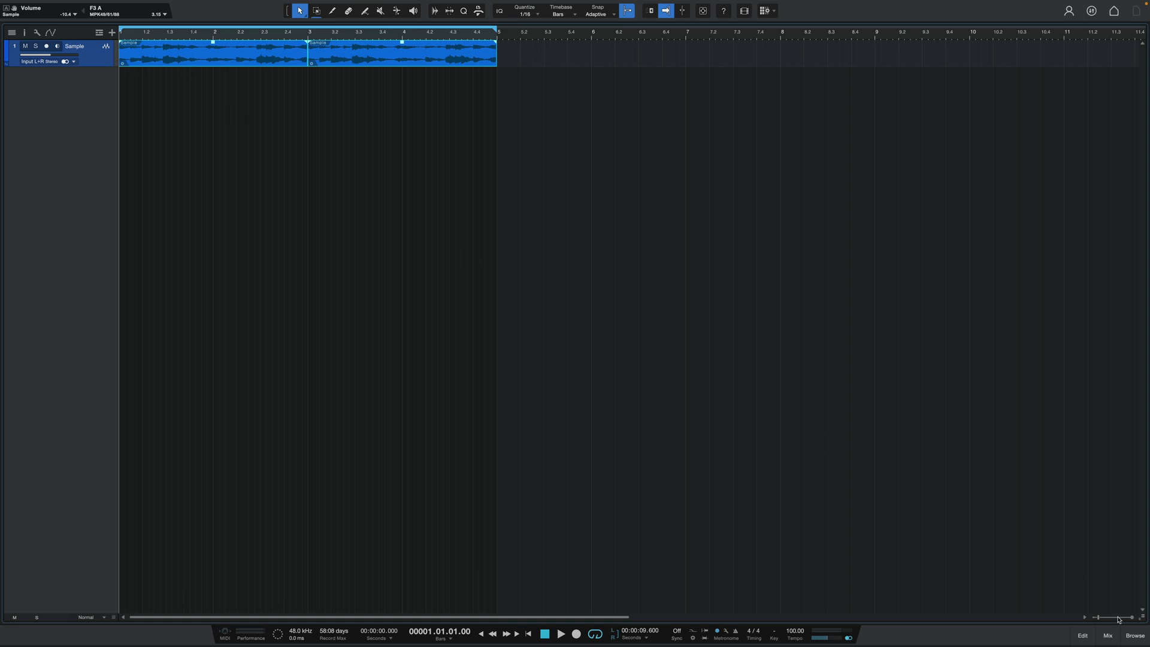
- Add Impact XT as a new instrument track below the Sample track
{"action": "left_click", "coordinate": [1133, 643]}
{"action": "left_click_drag", "start_coordinate": [1025, 186], "coordinate": [120, 147]}
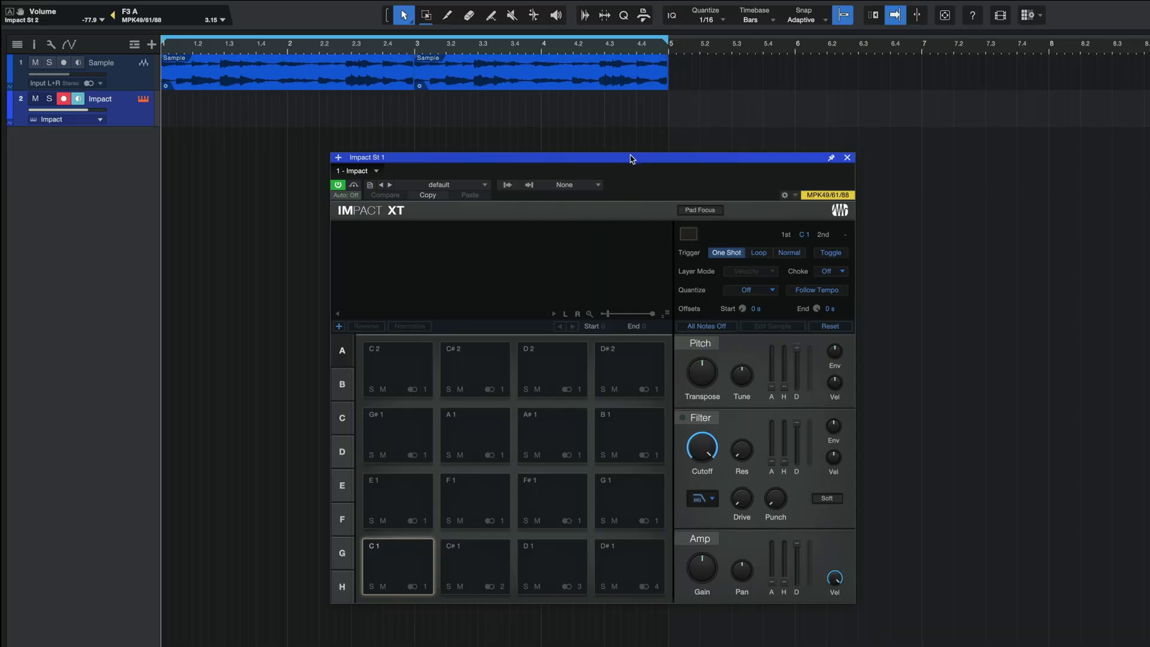
{"action": "left_click", "coordinate": [483, 186]}
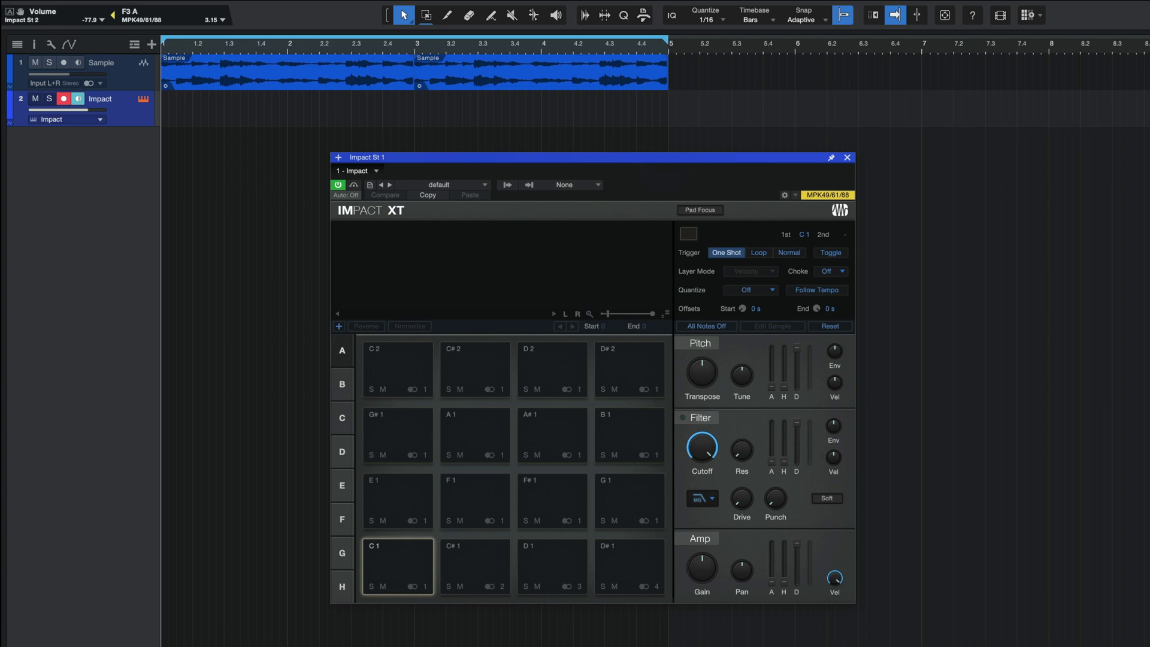
- Load 6 Kick_Mod on pad C1, Roll Snare_Mod on C#1 and SSO 808 Closed Hat on D1, then audition the three pads
{"action": "left_click", "coordinate": [1059, 39]}
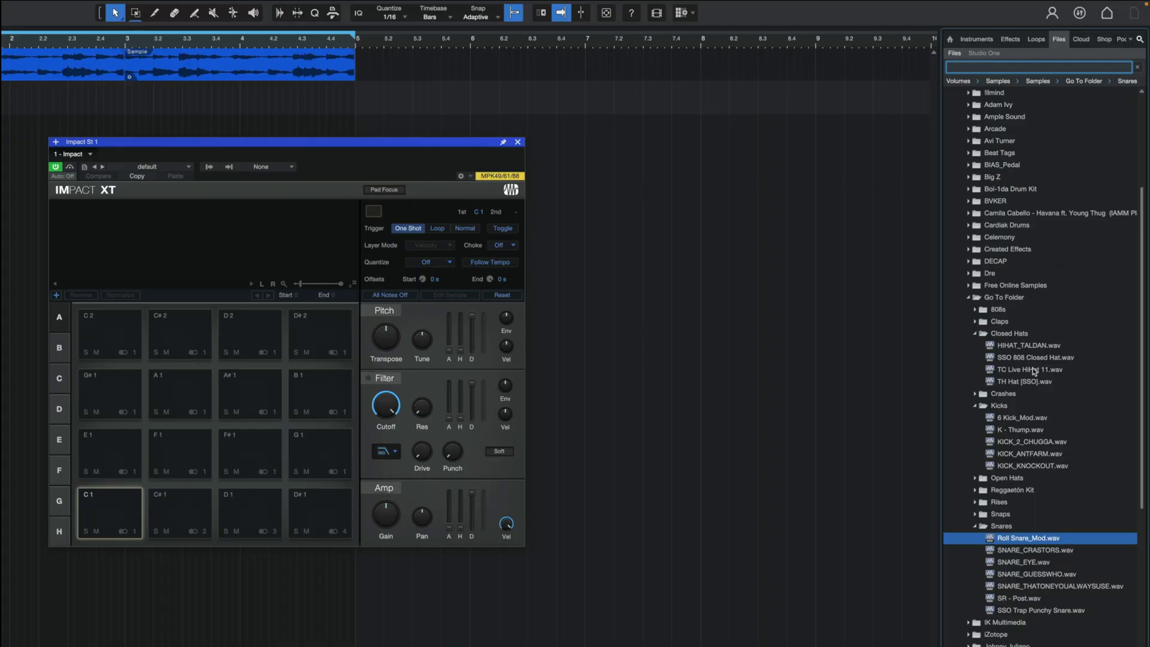
{"action": "left_click_drag", "start_coordinate": [1040, 359], "coordinate": [251, 527]}
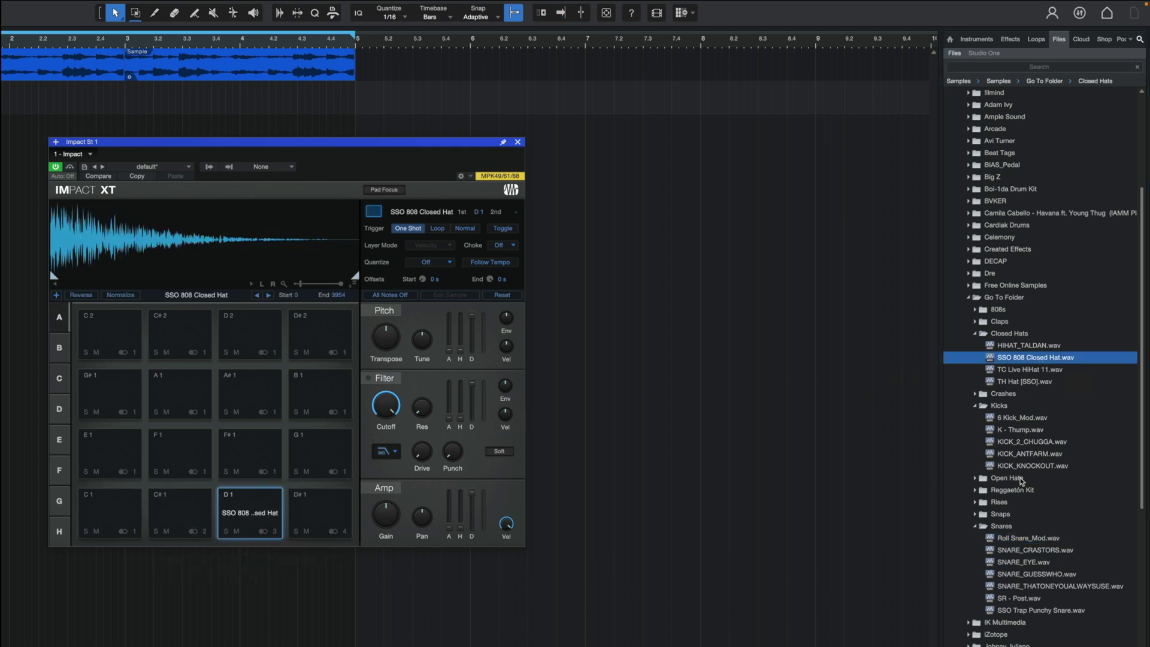
{"action": "left_click_drag", "start_coordinate": [1021, 417], "coordinate": [128, 526]}
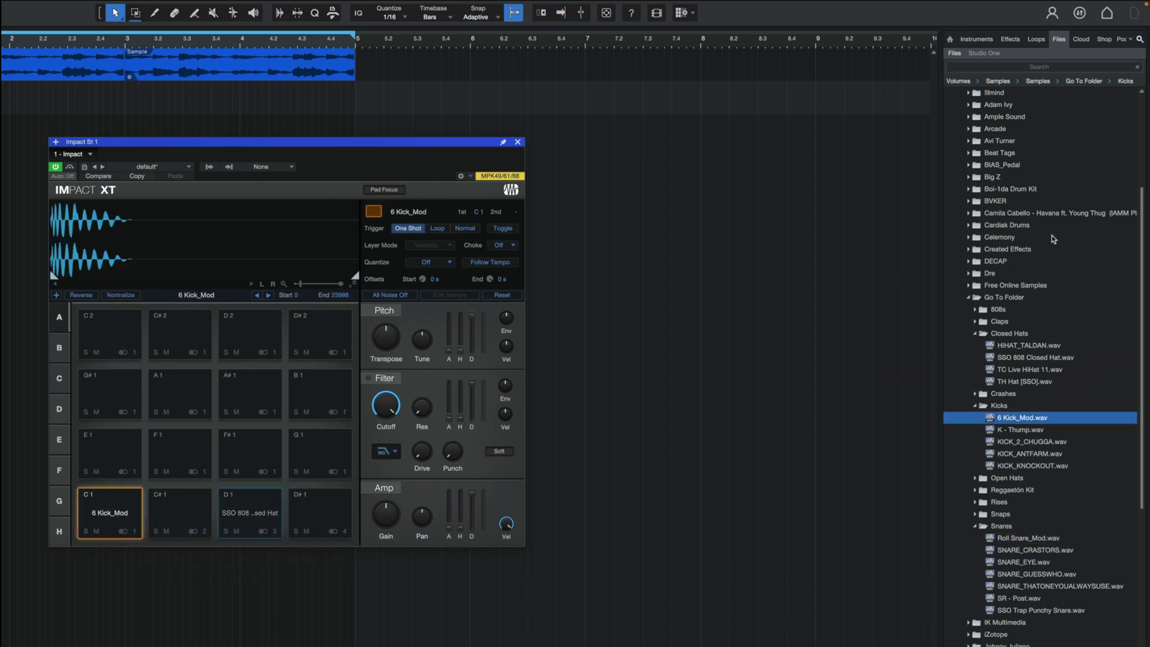
{"action": "left_click_drag", "start_coordinate": [1027, 537], "coordinate": [186, 515]}
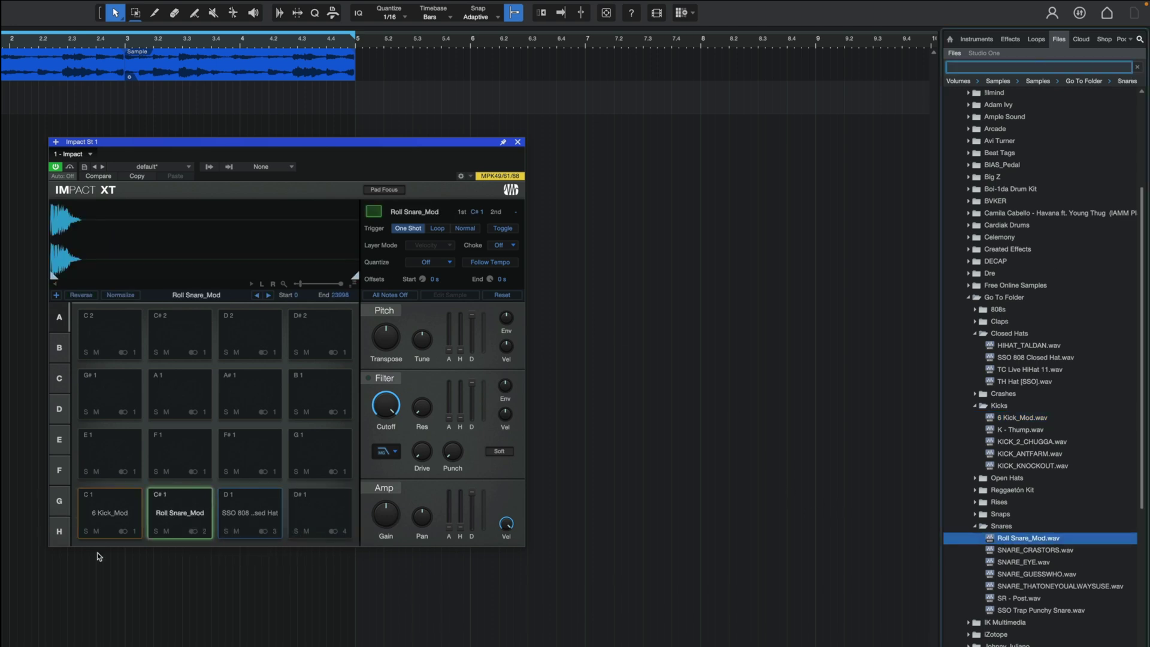
{"action": "left_click", "coordinate": [118, 522]}
{"action": "left_click", "coordinate": [180, 515]}
{"action": "left_click", "coordinate": [244, 511]}
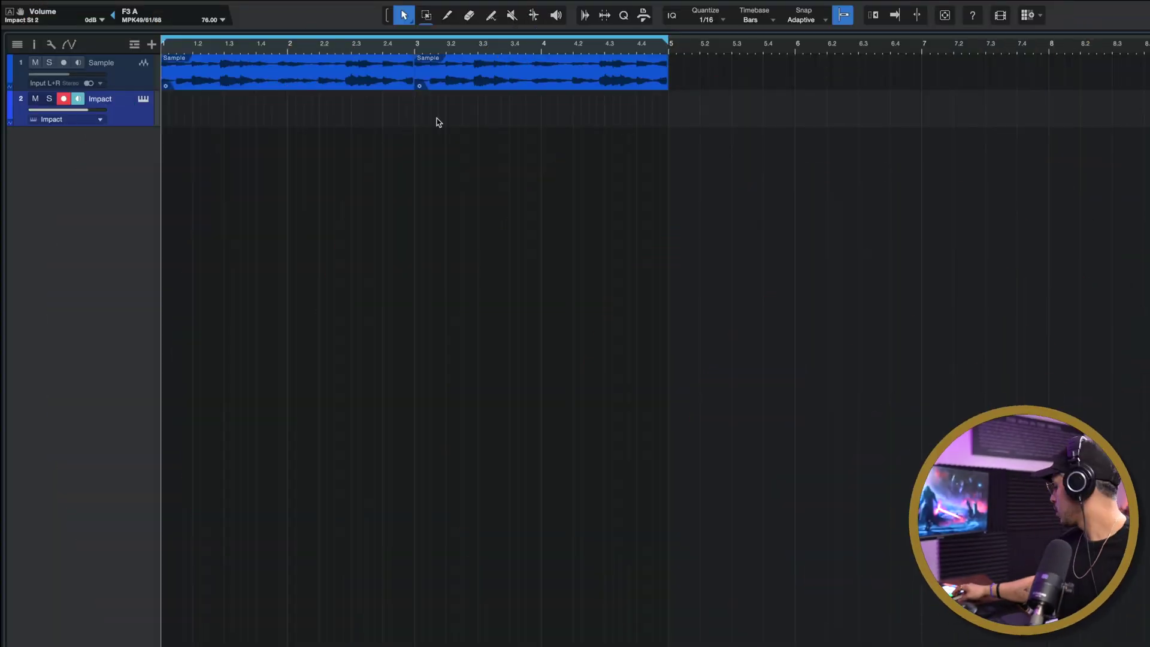
- Record a kick, snare and closed hat pattern across the four-bar loop on the Impact track and open the part for editing
{"action": "key", "text": "KP_Multiply"}
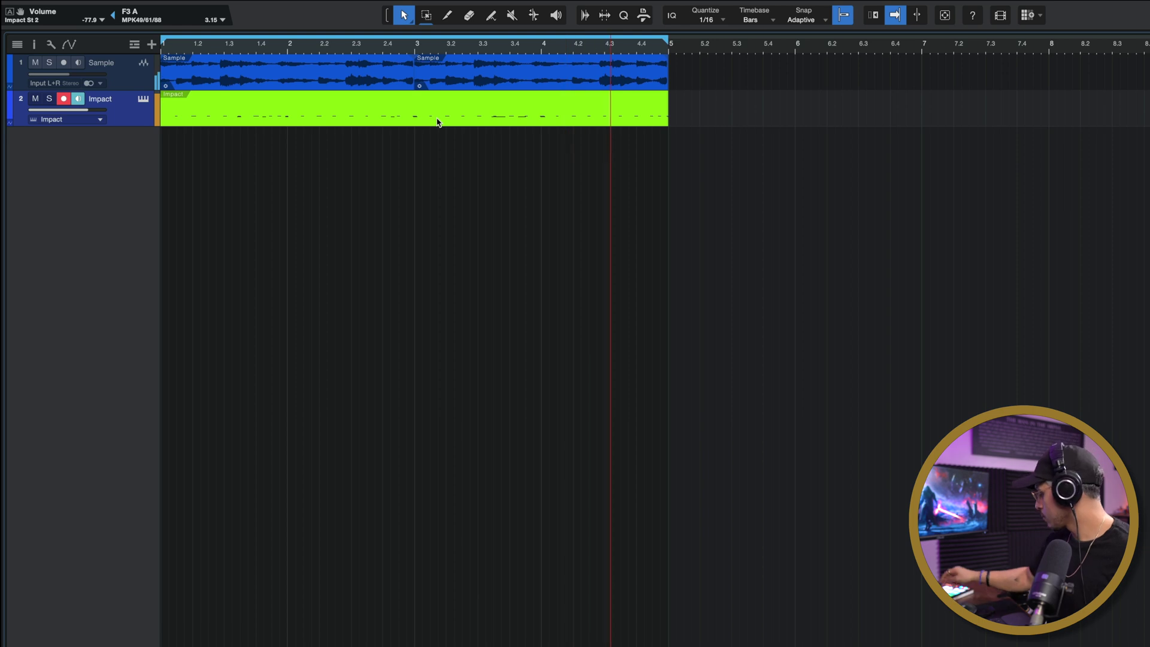
{"action": "key", "text": "space"}
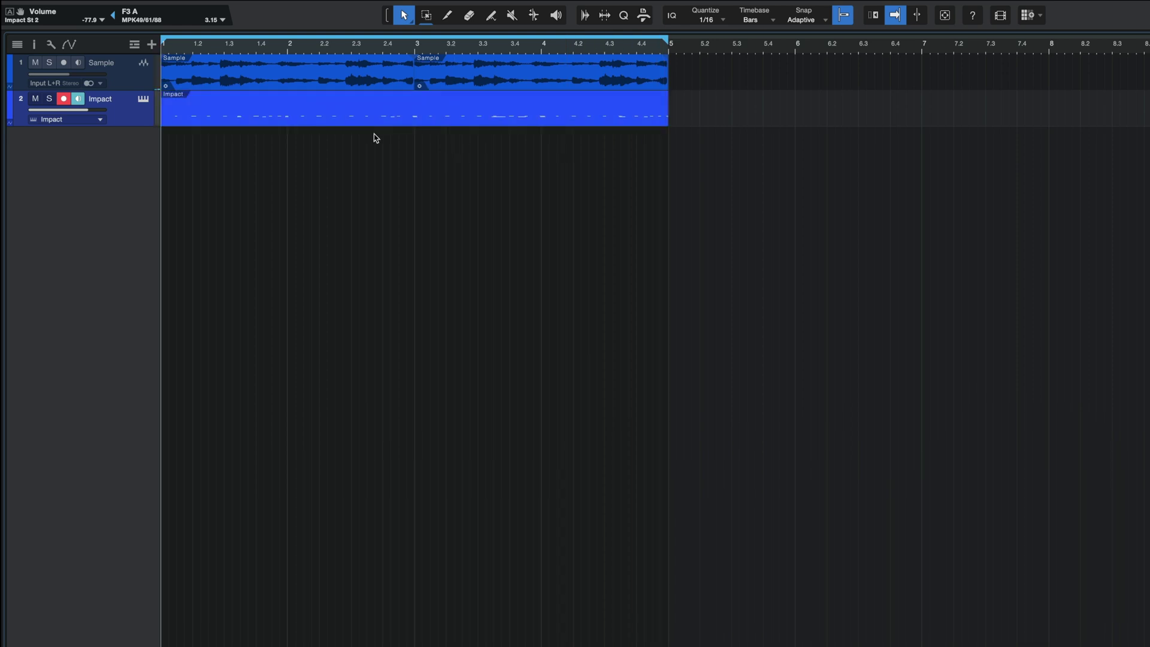
{"action": "double_click", "coordinate": [340, 115]}
{"action": "left_click_drag", "start_coordinate": [495, 312], "coordinate": [497, 233]}
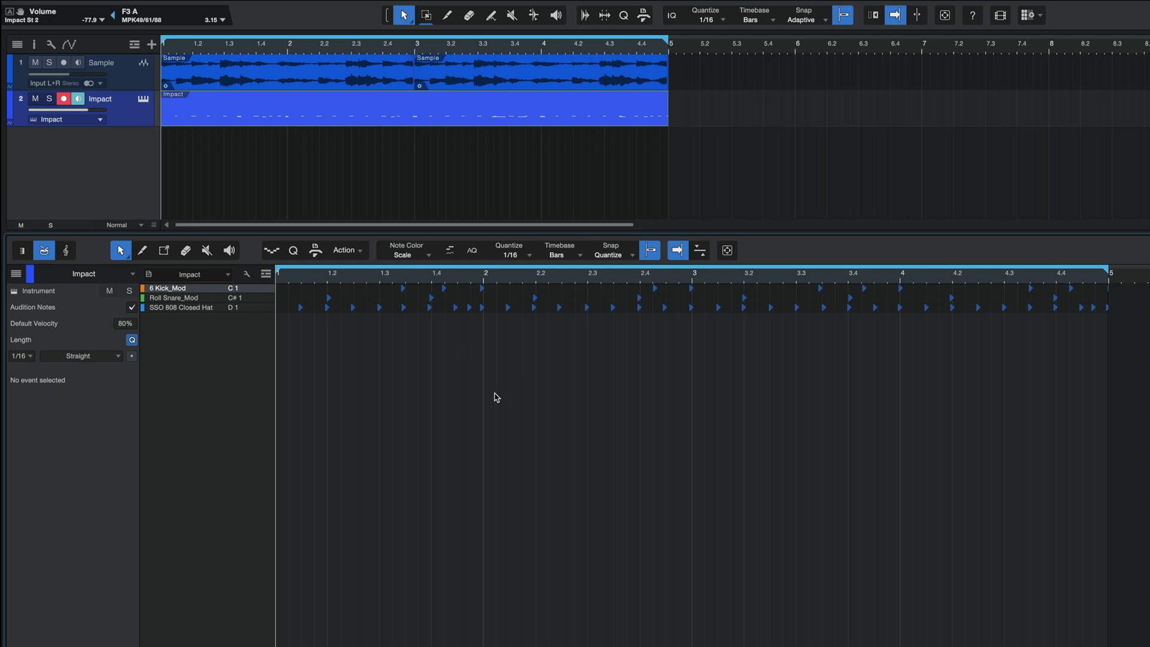
{"action": "left_click", "coordinate": [491, 392]}
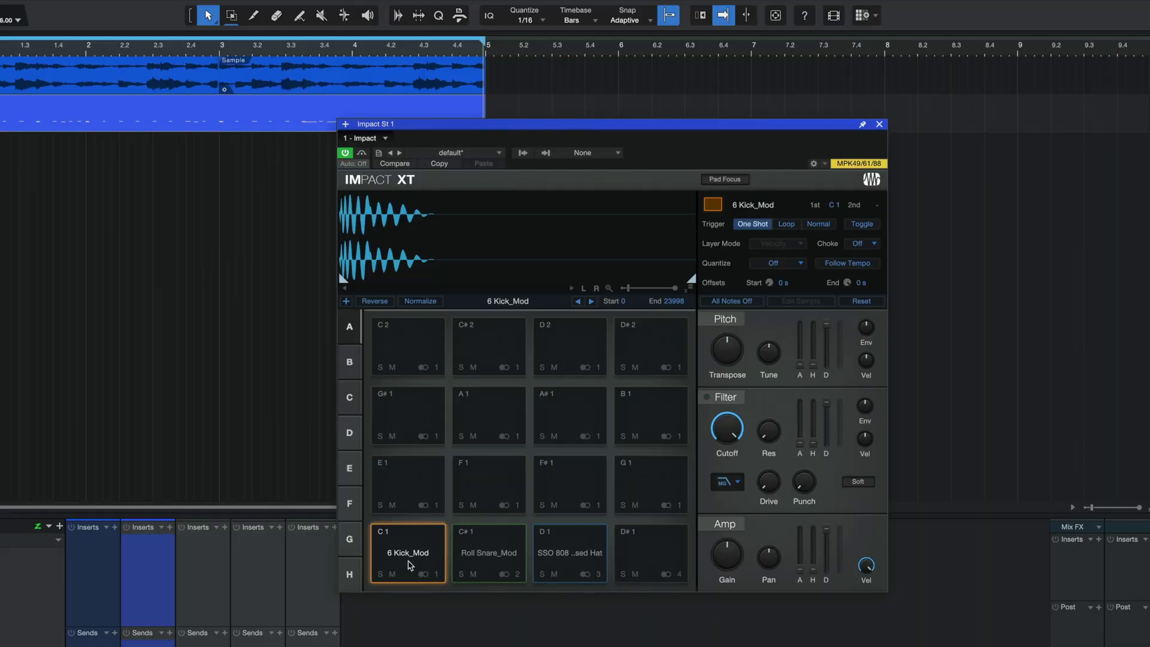
- Audition the 6 Kick_Mod and Roll Snare_Mod pads in Impact XT and close the instrument
{"action": "left_click", "coordinate": [410, 560]}
{"action": "left_click", "coordinate": [490, 563]}
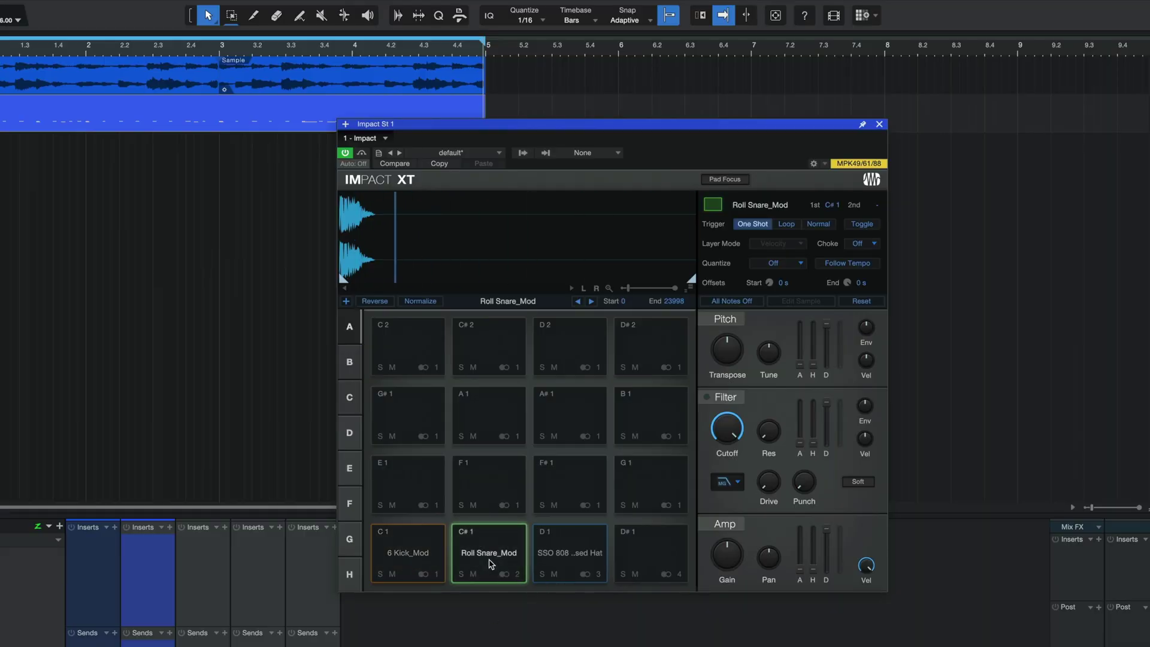
{"action": "left_click", "coordinate": [879, 124]}
- Open the Impact part in the piano view and examine the kick, snare and hat notes up close
{"action": "double_click", "coordinate": [172, 109]}
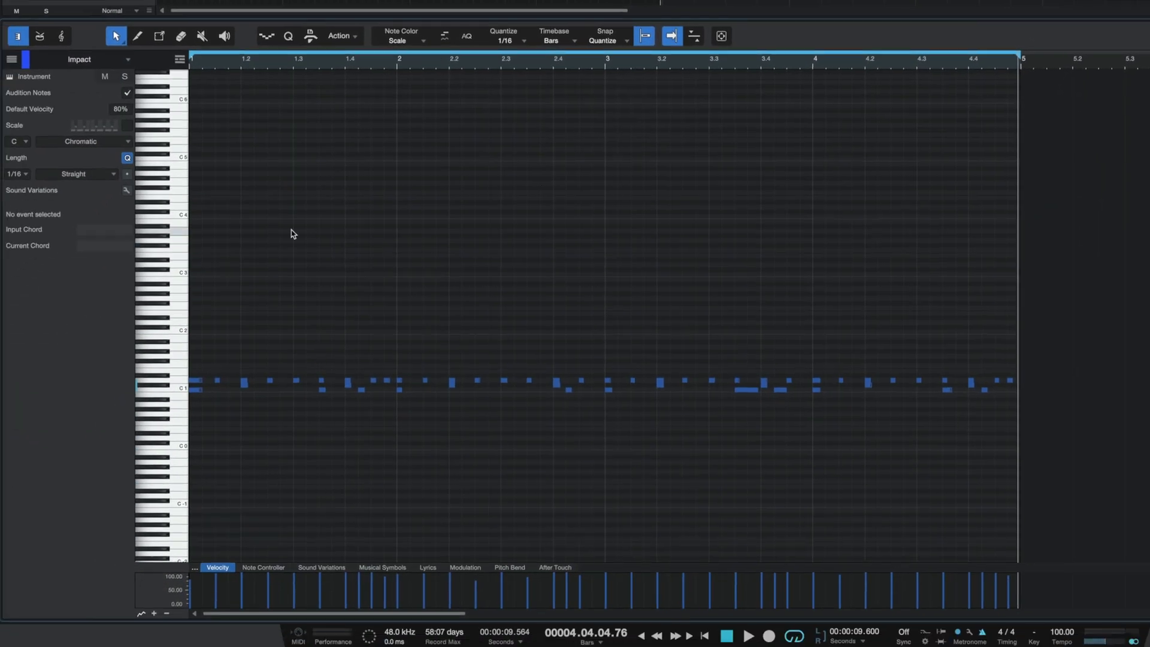
{"action": "scroll", "coordinate": [221, 391], "scroll_direction": "up", "scroll_amount": 3}
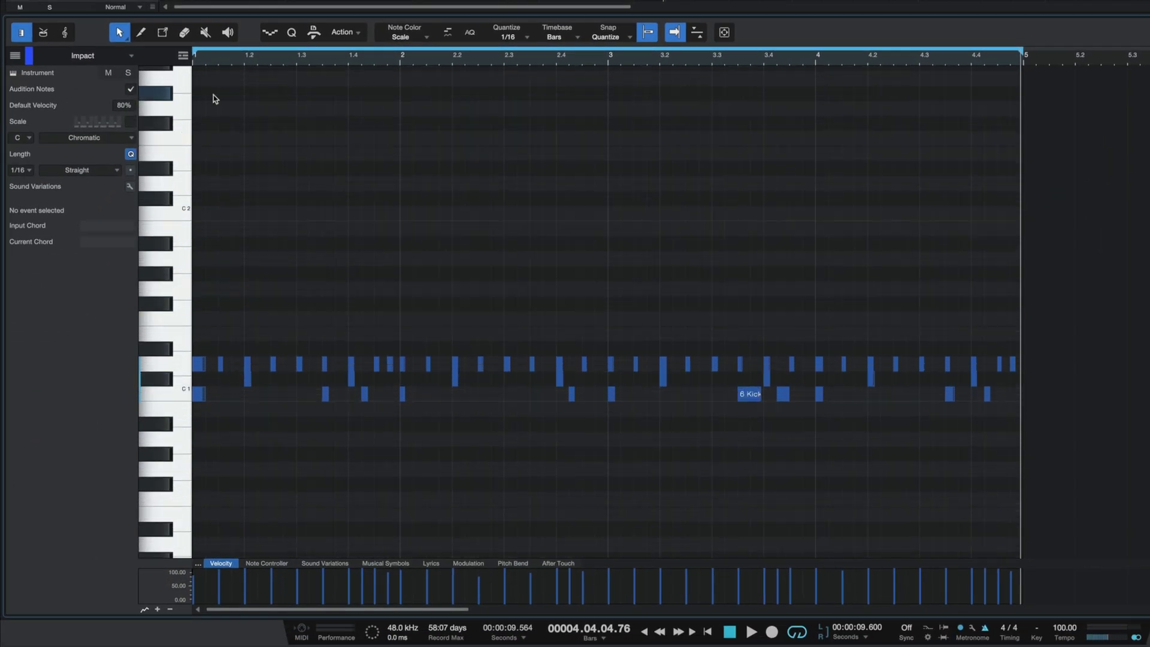
{"action": "scroll", "coordinate": [214, 84], "scroll_direction": "up", "scroll_amount": 4}
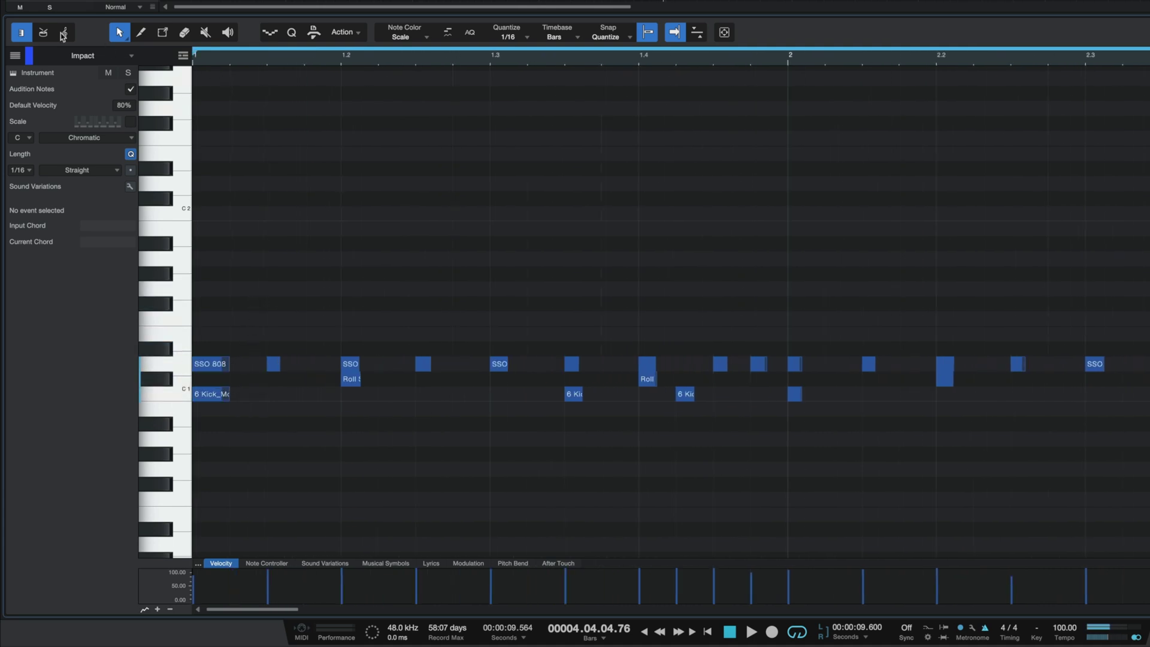
- Show the part in the drum view and audition the closed hat, snare and kick lanes
{"action": "left_click", "coordinate": [42, 32]}
{"action": "left_click", "coordinate": [190, 89]}
{"action": "left_click", "coordinate": [191, 80]}
{"action": "left_click", "coordinate": [191, 70]}
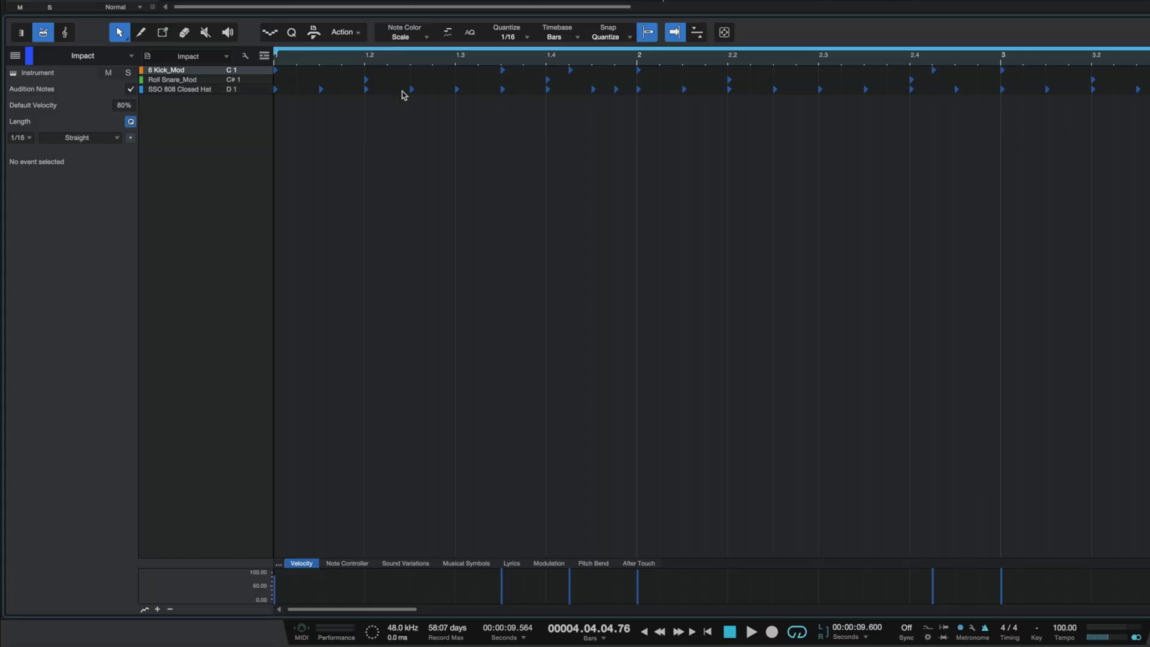
- Try adding a closed hat hit just before beat 1.3 and shifting the kick hit after it earlier, with enlarged drum lanes
{"action": "left_click", "coordinate": [434, 89]}
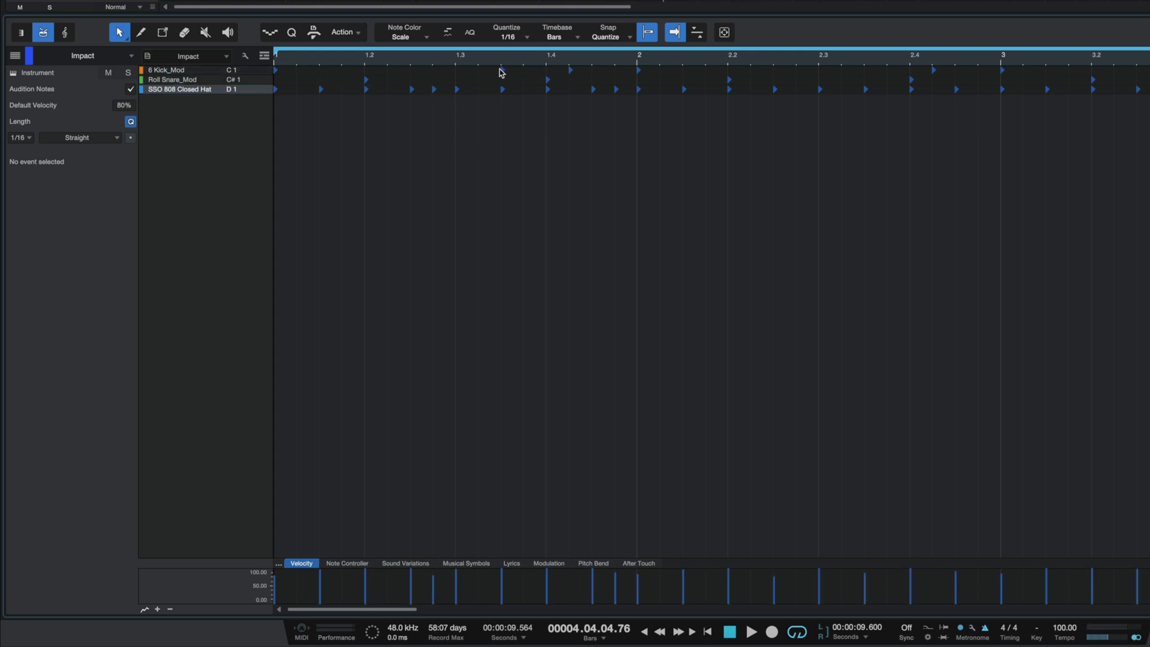
{"action": "left_click_drag", "start_coordinate": [502, 72], "coordinate": [466, 75]}
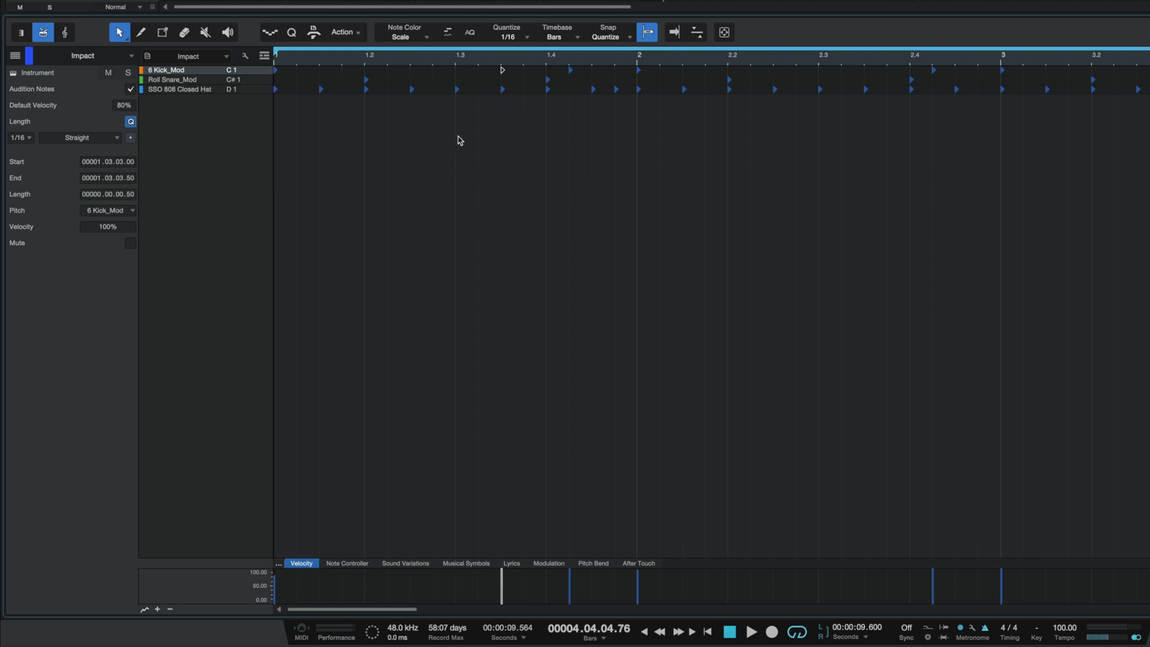
{"action": "scroll", "coordinate": [344, 115], "scroll_direction": "up", "scroll_amount": 3}
{"action": "scroll", "coordinate": [341, 121], "scroll_direction": "down", "scroll_amount": 3}
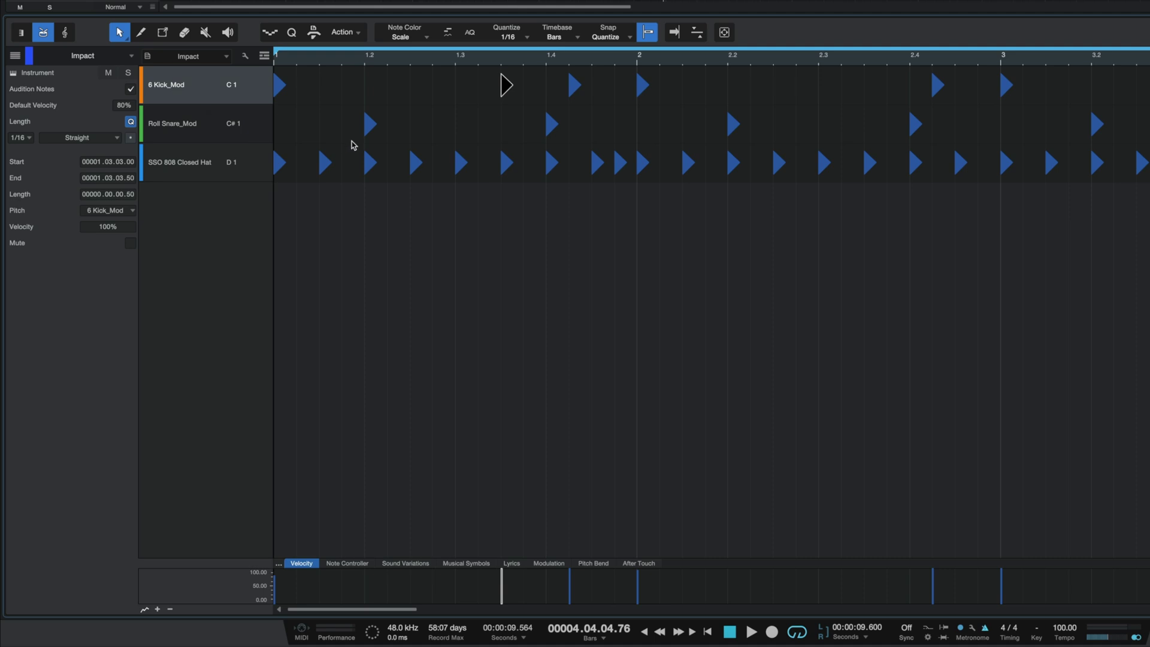
- Return to the piano view and inspect the SSO 808 Closed Hat note between beats 1.2 and 1.3
{"action": "left_click", "coordinate": [23, 34]}
{"action": "left_click", "coordinate": [333, 364]}
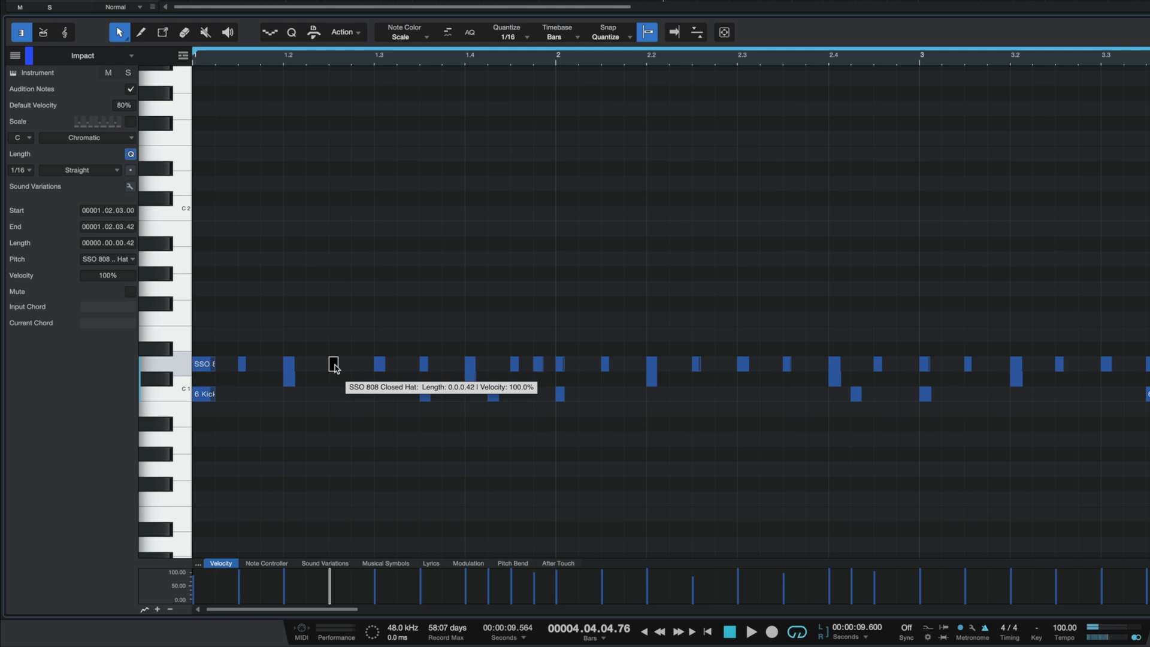
{"action": "mouse_move", "coordinate": [333, 365]}
{"action": "left_mouse_down"}
{"action": "mouse_move", "coordinate": [333, 395]}
{"action": "mouse_move", "coordinate": [334, 365]}
{"action": "left_mouse_up"}
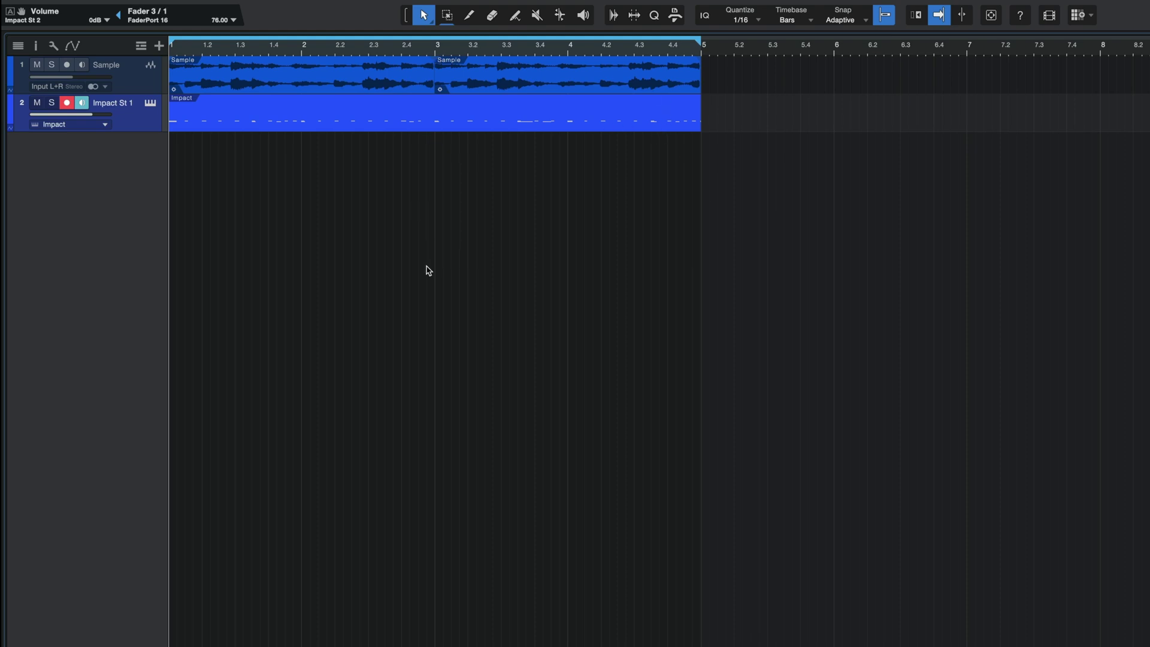
- Split the Impact part at bar 3, select all Roll Snare_Mod notes in the second half and close the editor
{"action": "left_click", "coordinate": [433, 113], "text": "alt"}
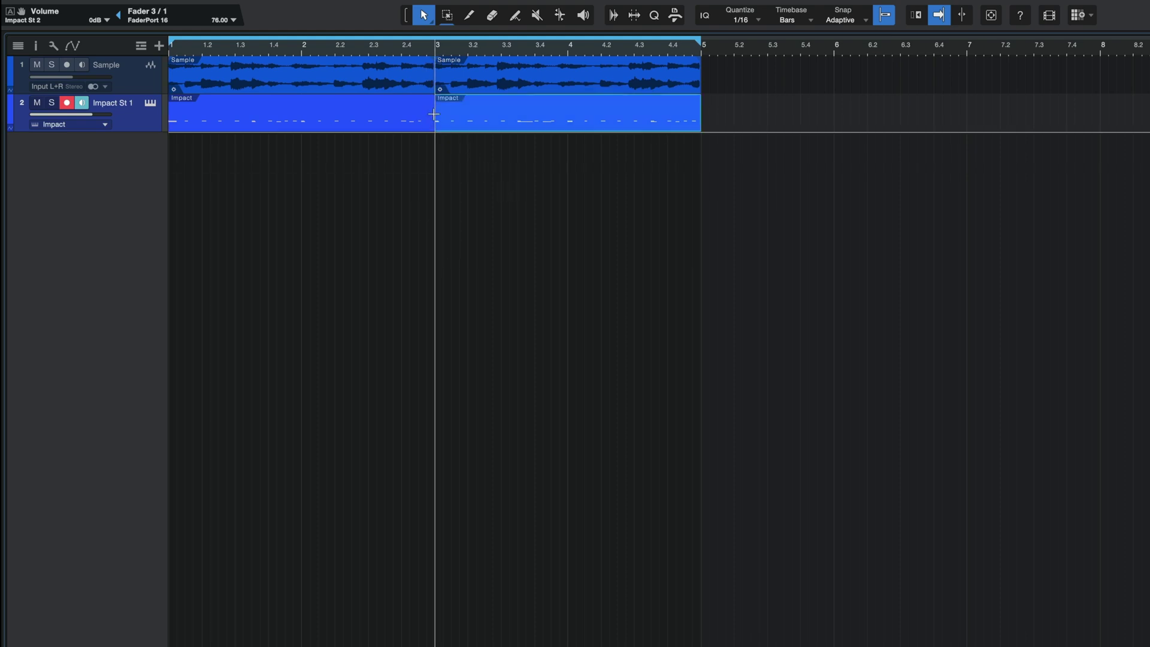
{"action": "double_click", "coordinate": [588, 118]}
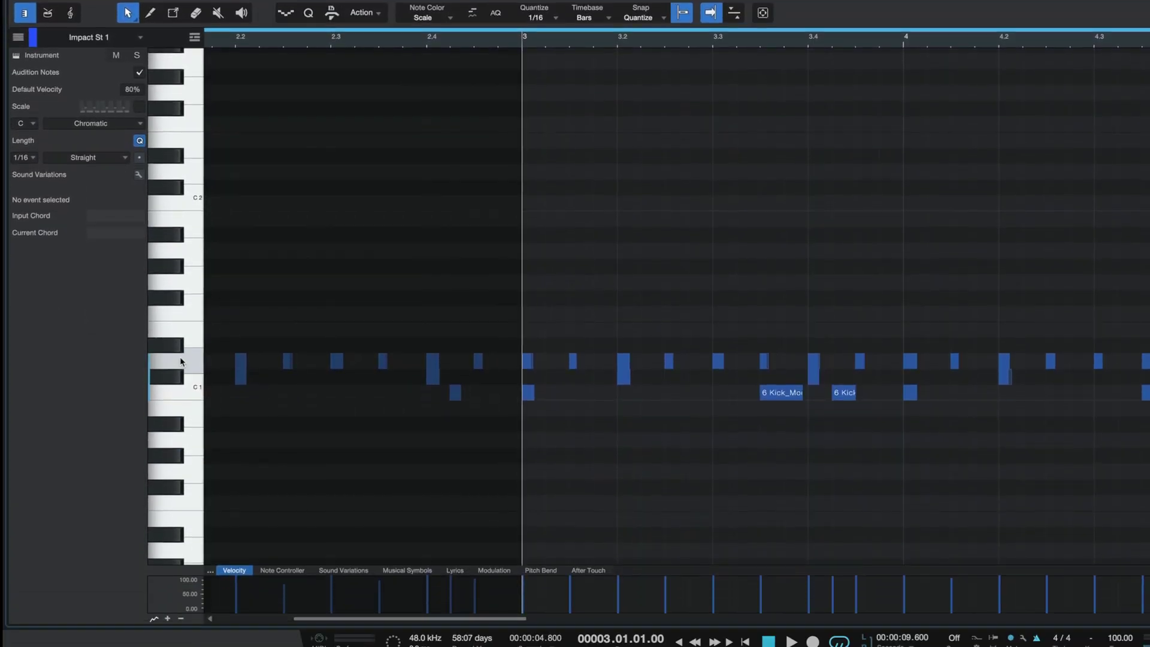
{"action": "left_click", "coordinate": [170, 365]}
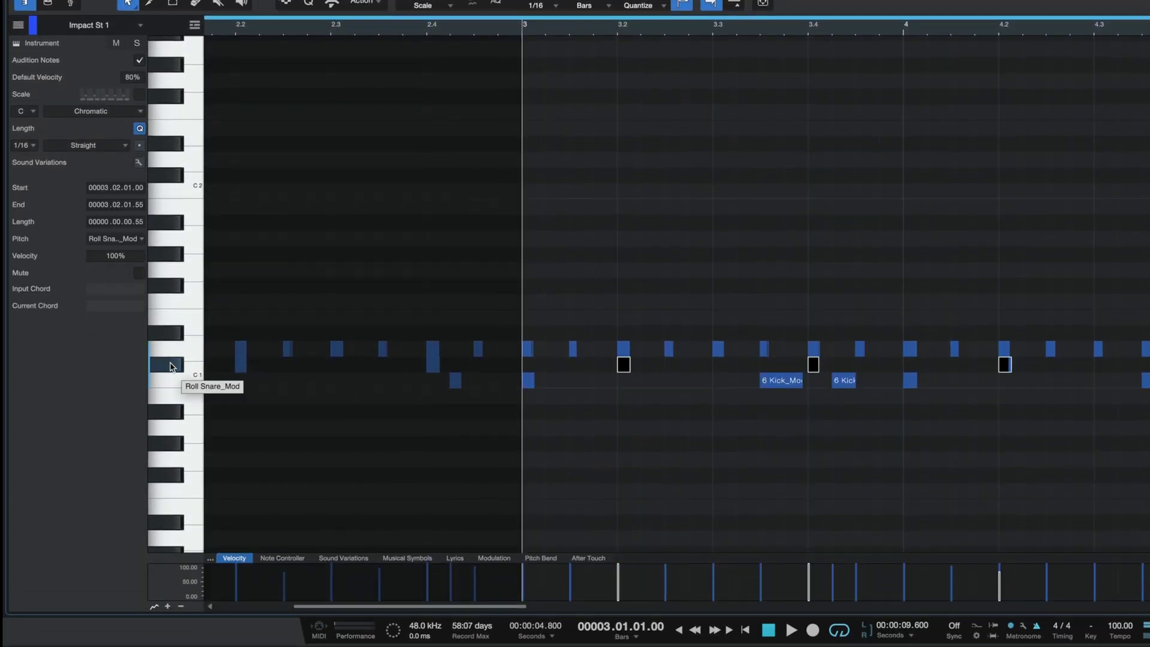
{"action": "key", "text": "F2"}
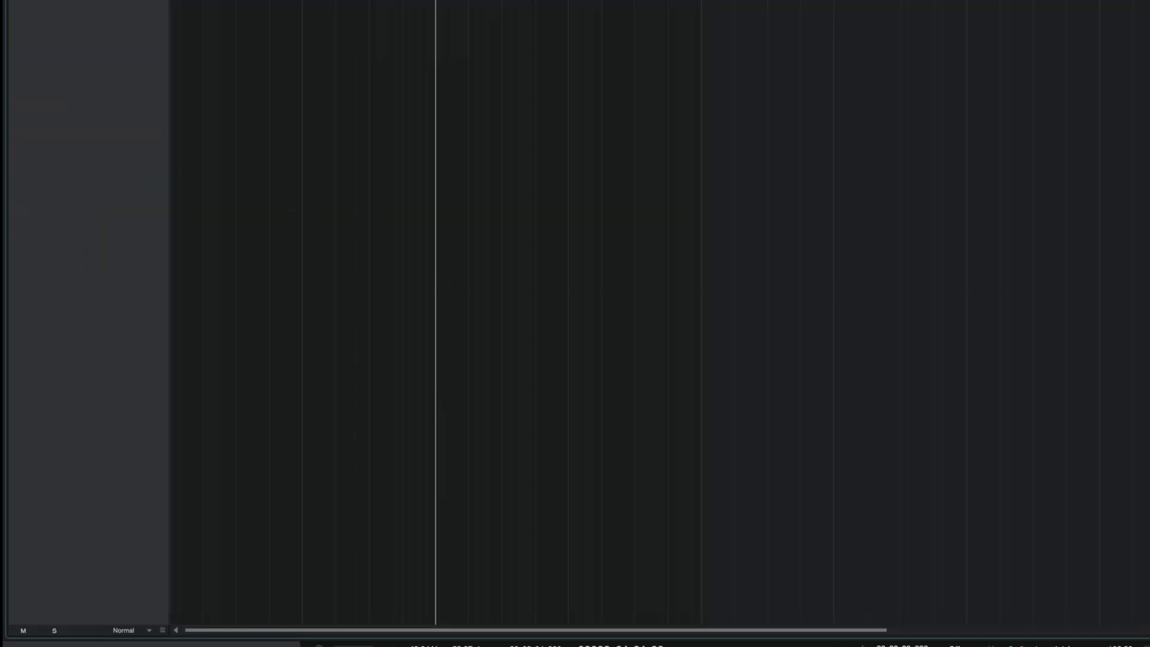
- Play back the loop and merge the two Impact parts into one
{"action": "key", "text": "f"}
{"action": "key", "text": "space"}
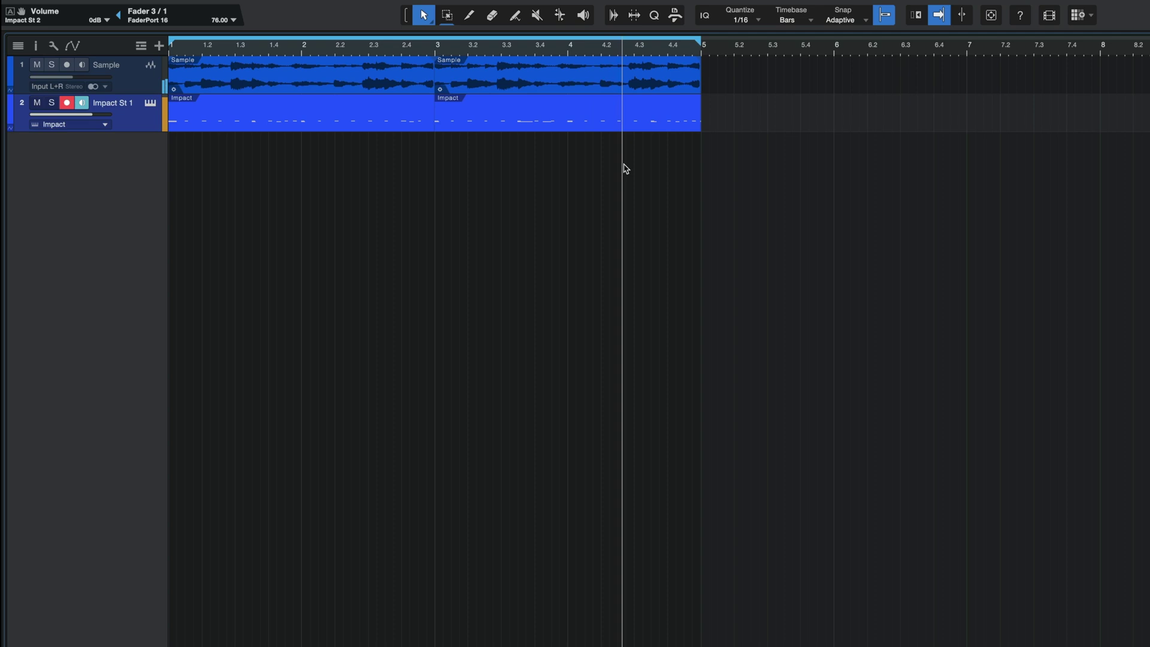
{"action": "key", "text": "g"}
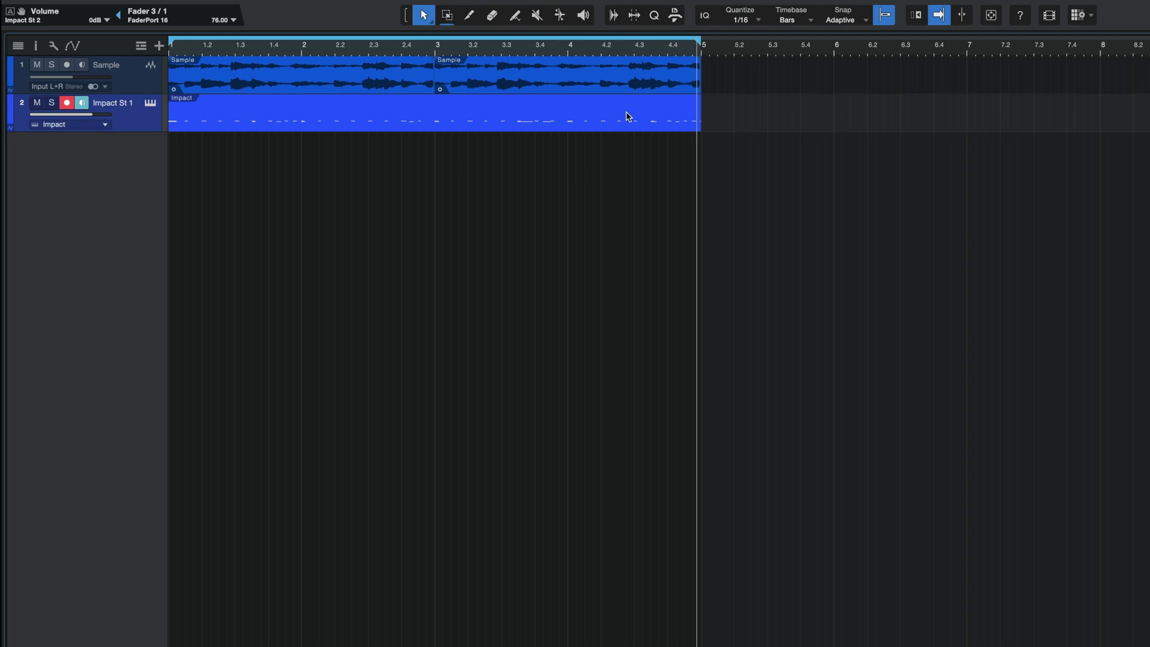
- Try to remove the second half of the Impact part from bar 3 onward
{"action": "left_click", "coordinate": [551, 207]}
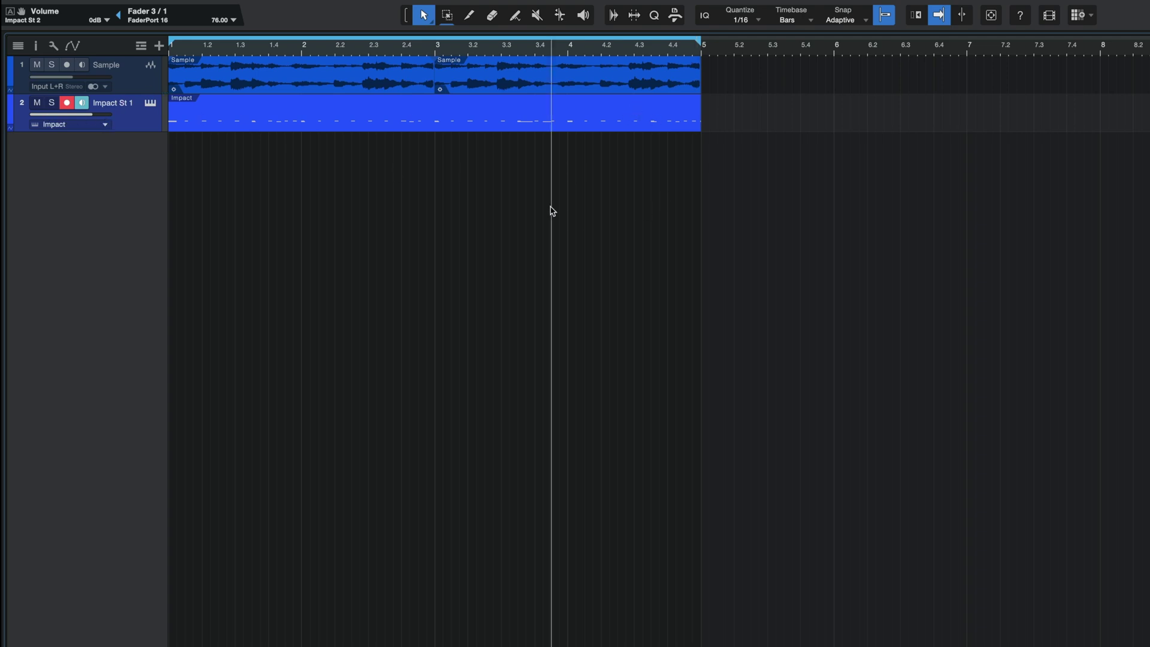
{"action": "left_click", "coordinate": [436, 118]}
{"action": "left_click", "coordinate": [507, 117]}
{"action": "key", "text": "Delete"}
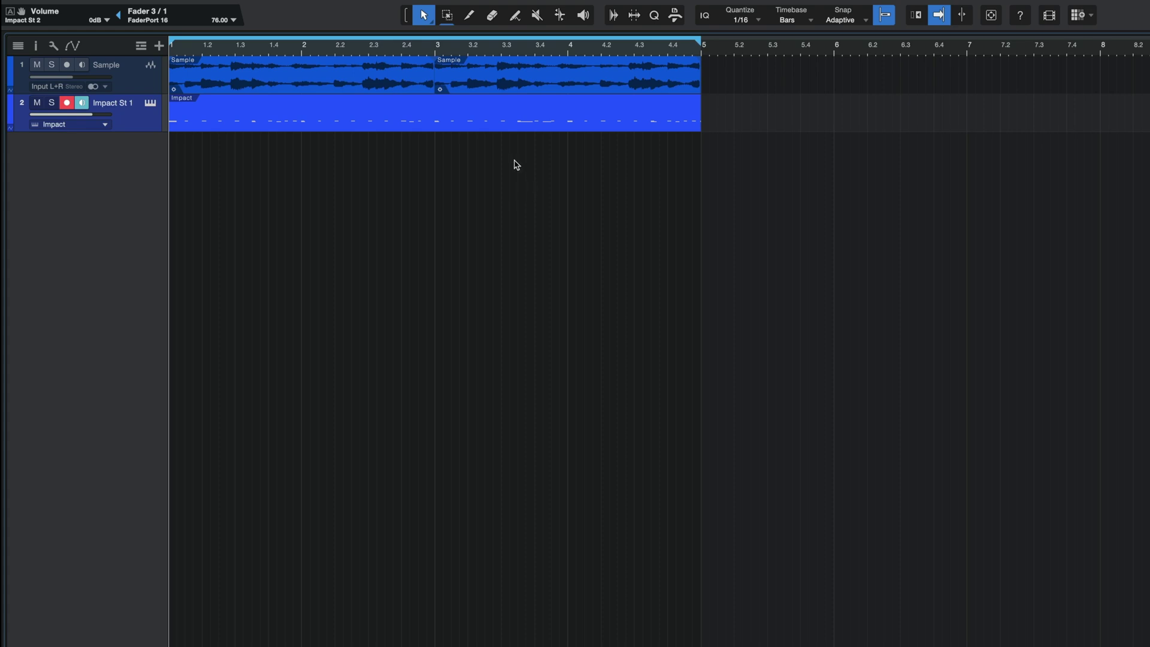
- Explode the Impact part's pitches to separate tracks and name them Kick, Hat and Snare
{"action": "right_click", "coordinate": [422, 118]}
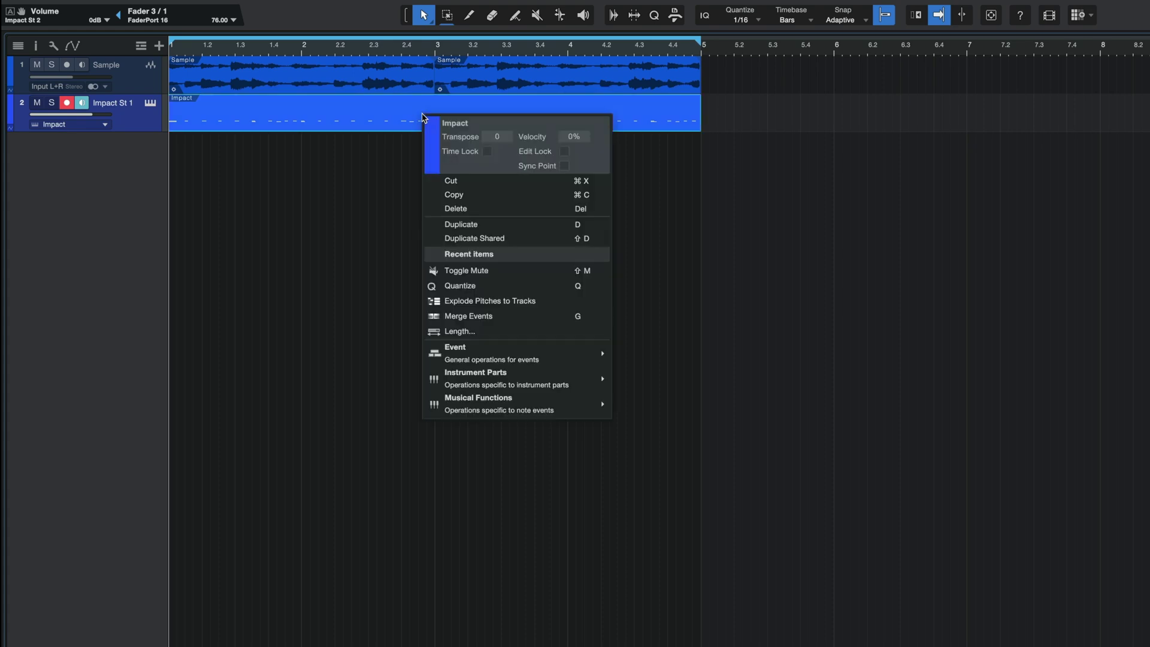
{"action": "mouse_move", "coordinate": [531, 386]}
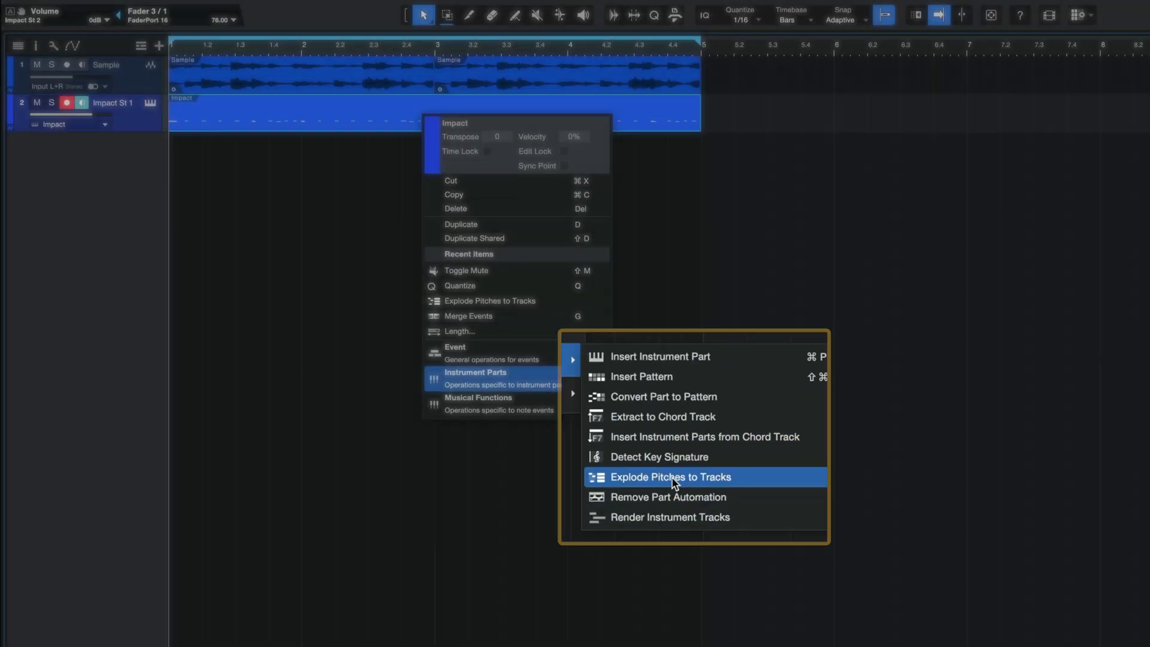
{"action": "left_click", "coordinate": [670, 470]}
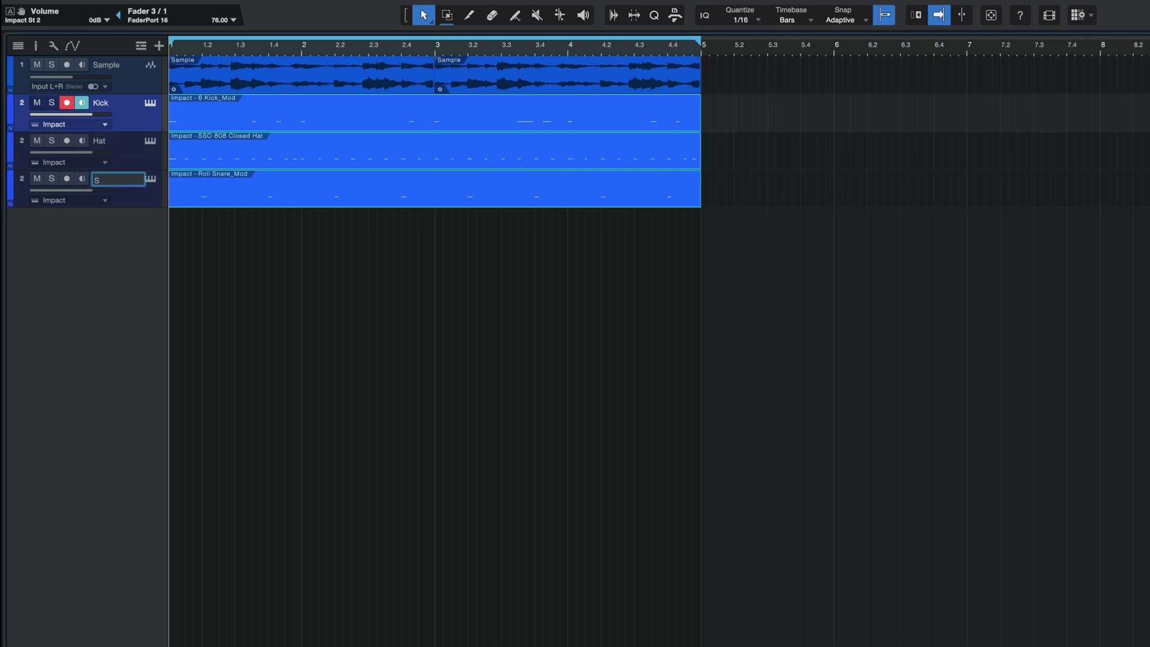
{"action": "left_click", "coordinate": [275, 255]}
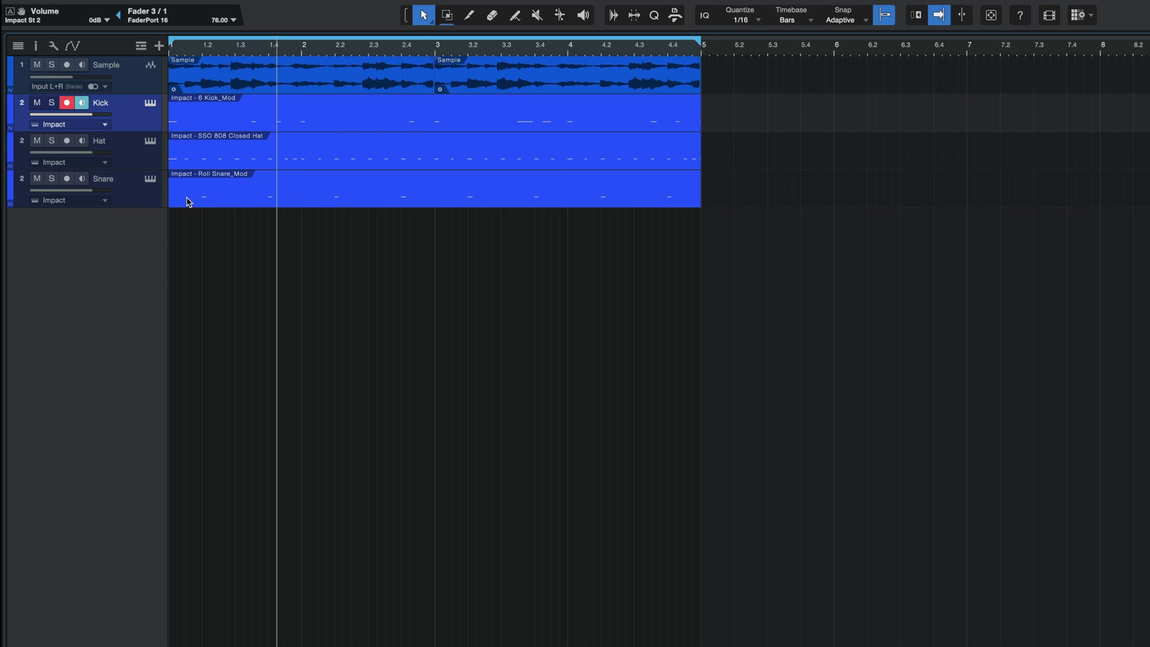
- Solo the Hat, Snare and Kick tracks in turn to audition each separated drum part
{"action": "left_click", "coordinate": [52, 143]}
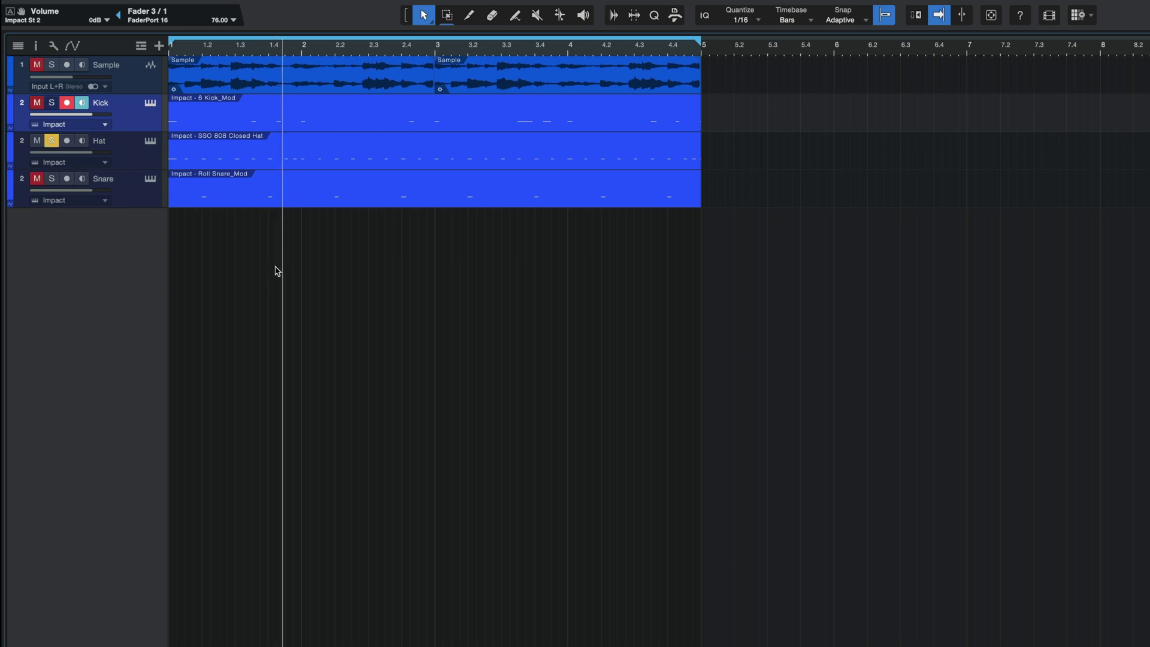
{"action": "left_click", "coordinate": [54, 181]}
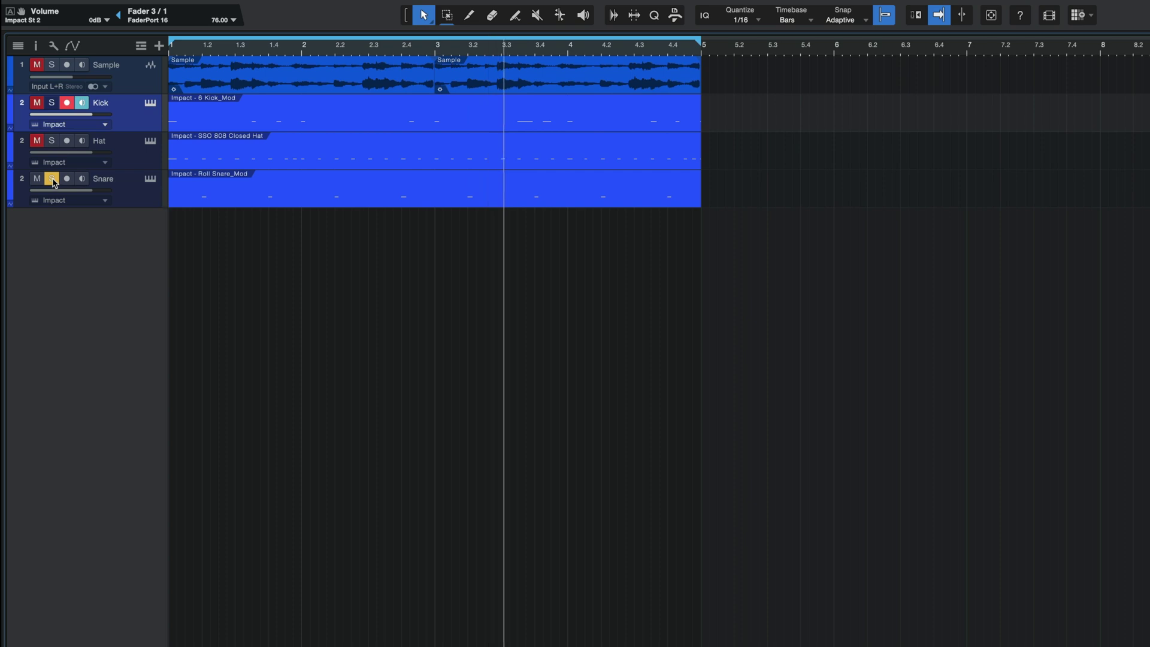
{"action": "left_click", "coordinate": [54, 106]}
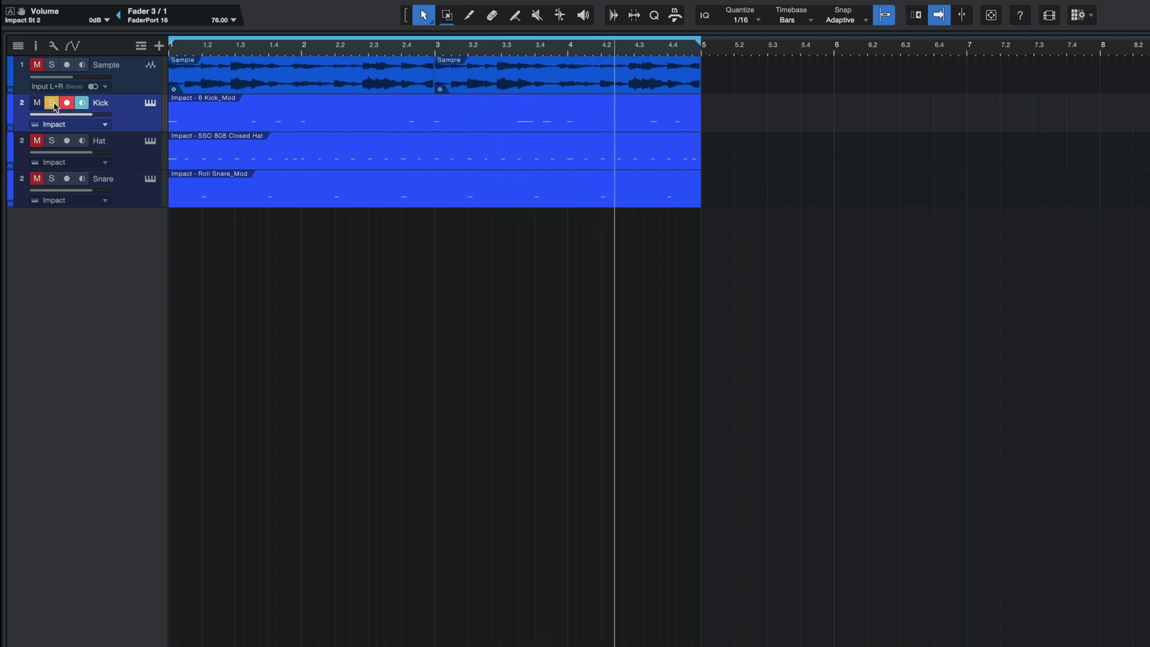
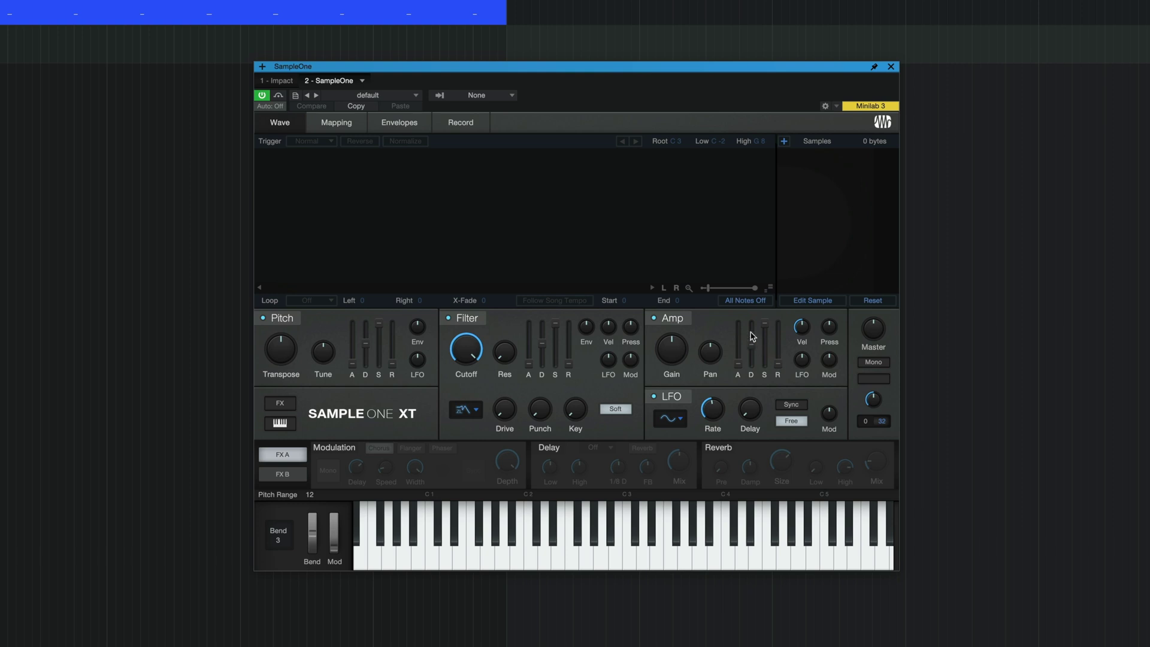
- Look through SampleOne's Mapping, Envelopes, Record and Wave pages and try several notes on its keyboard
{"action": "left_click", "coordinate": [345, 122]}
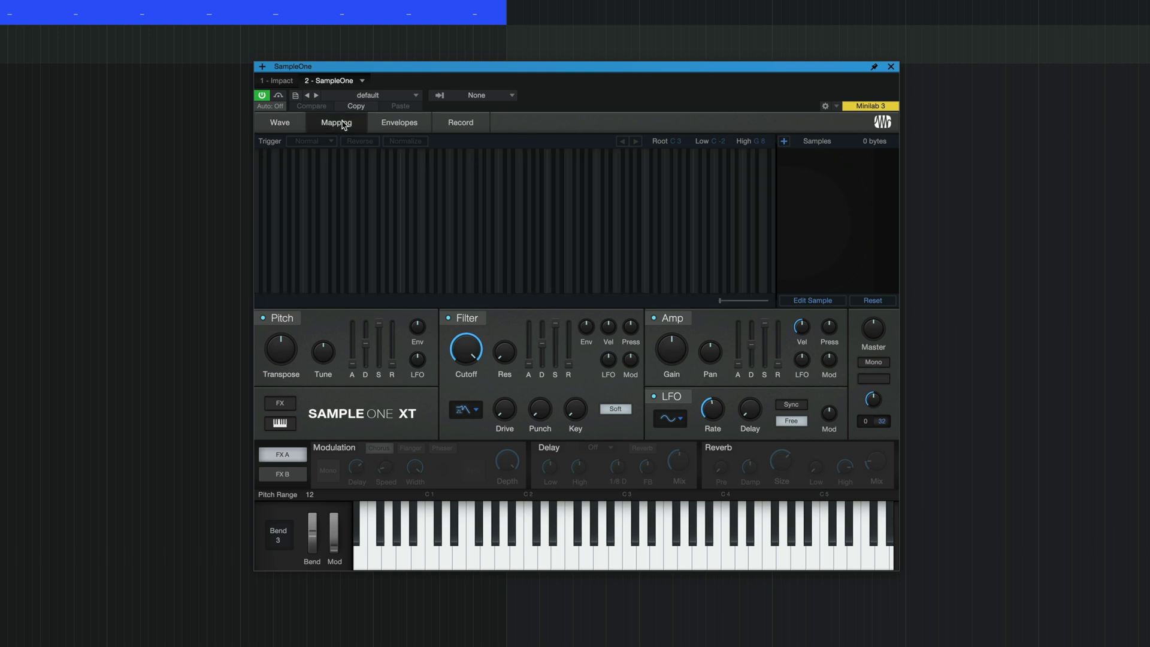
{"action": "left_click", "coordinate": [394, 124]}
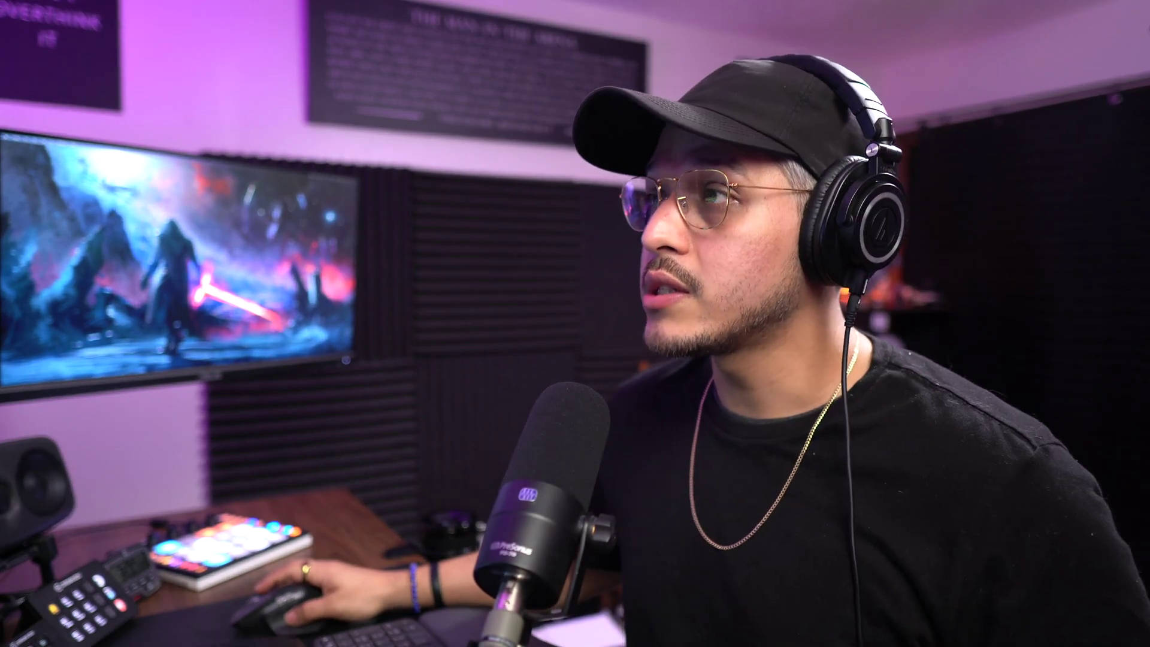
{"action": "left_click", "coordinate": [458, 123]}
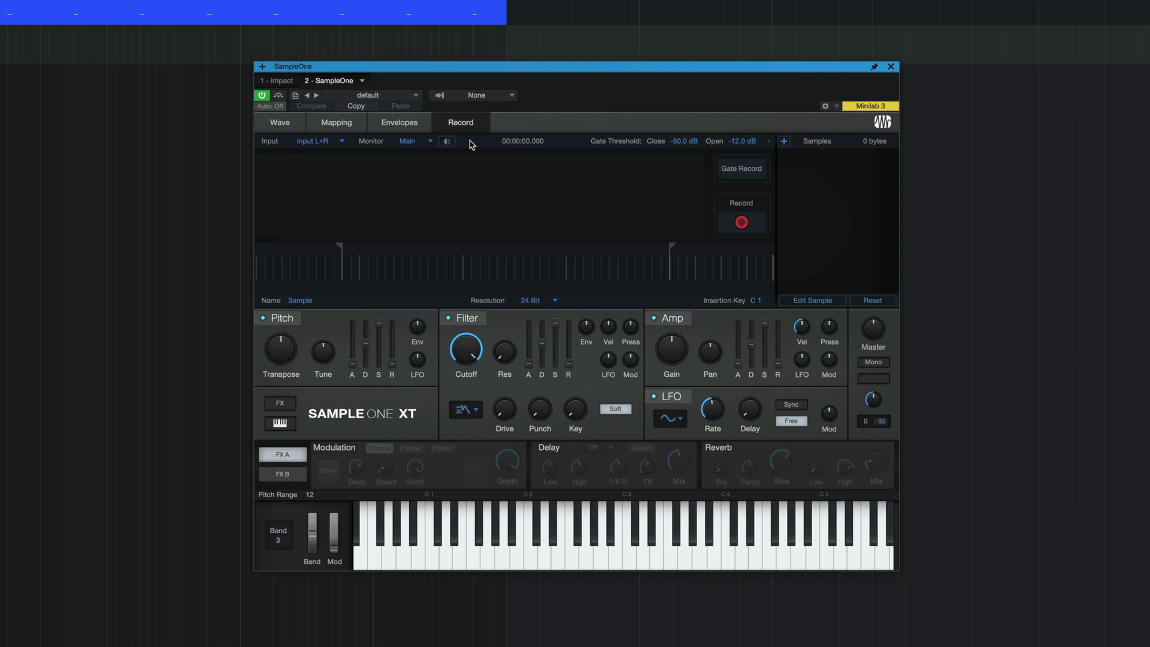
{"action": "left_click", "coordinate": [289, 121]}
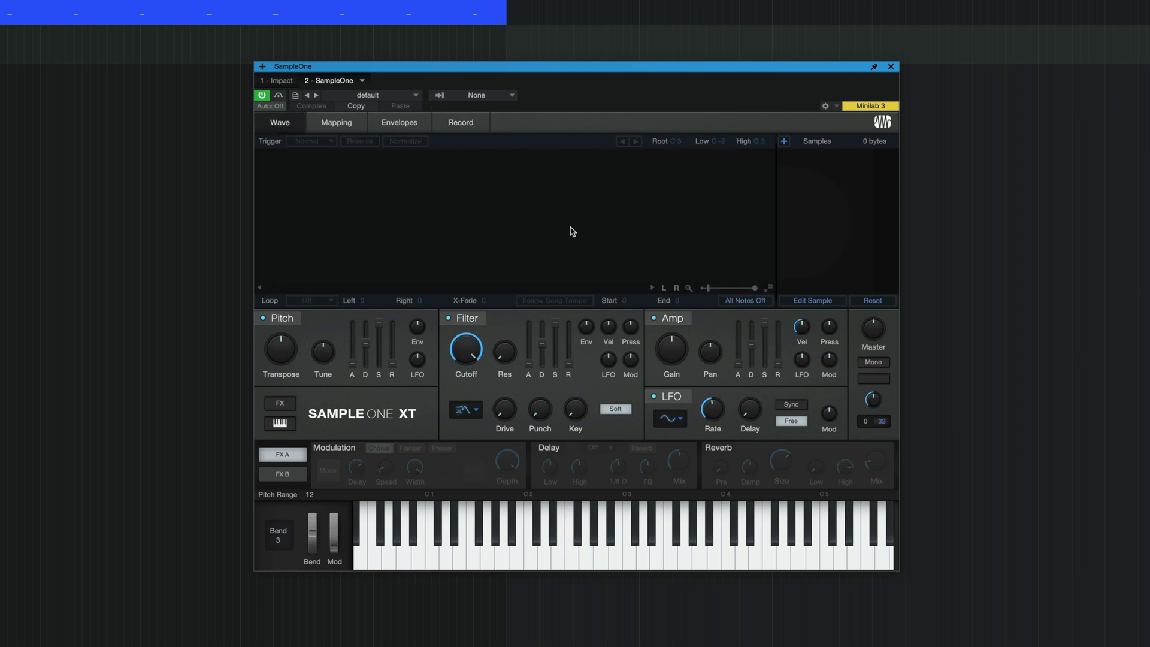
{"action": "left_click", "coordinate": [497, 551]}
{"action": "left_click", "coordinate": [387, 551]}
{"action": "left_click", "coordinate": [361, 553]}
{"action": "left_click", "coordinate": [421, 551]}
{"action": "left_click", "coordinate": [656, 550]}
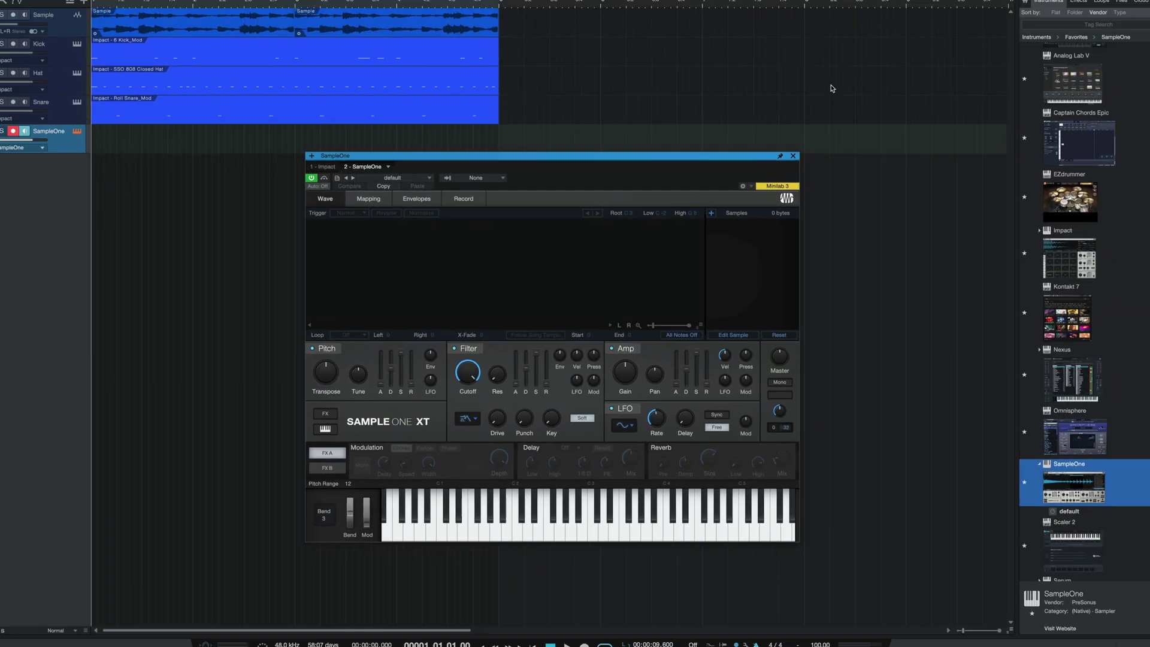
- Load SSO 808 Closed Hat.wav from the Closed Hats folder into SampleOne and close the instrument window
{"action": "left_click", "coordinate": [1075, 33]}
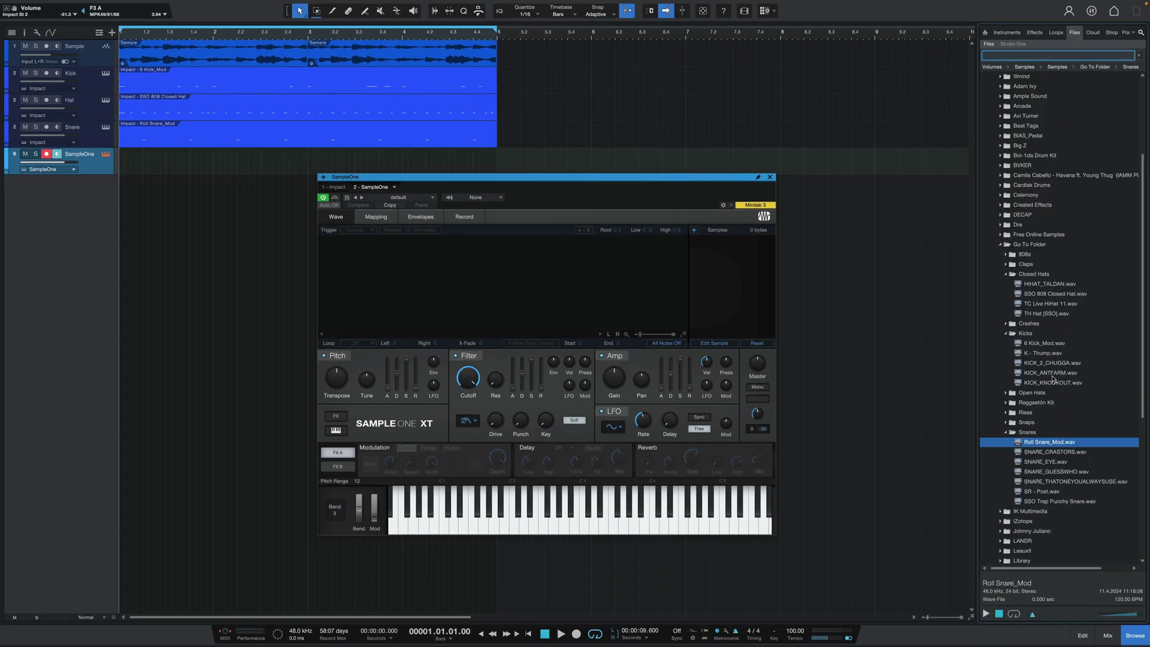
{"action": "left_click_drag", "start_coordinate": [1050, 295], "coordinate": [585, 286]}
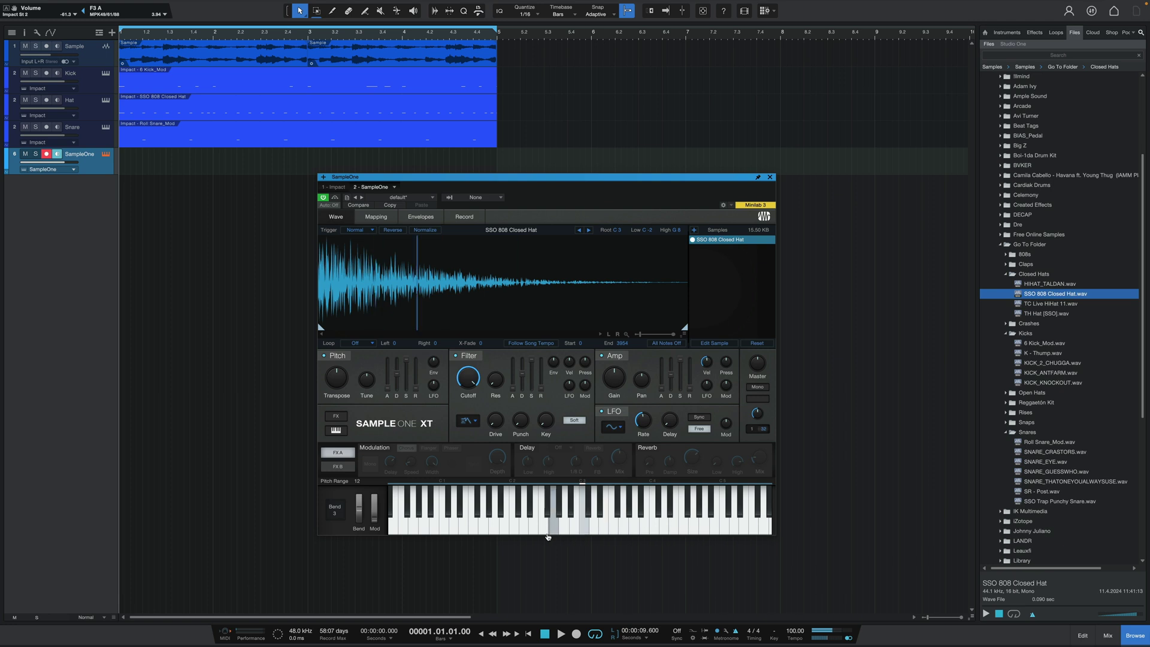
{"action": "left_click", "coordinate": [769, 178]}
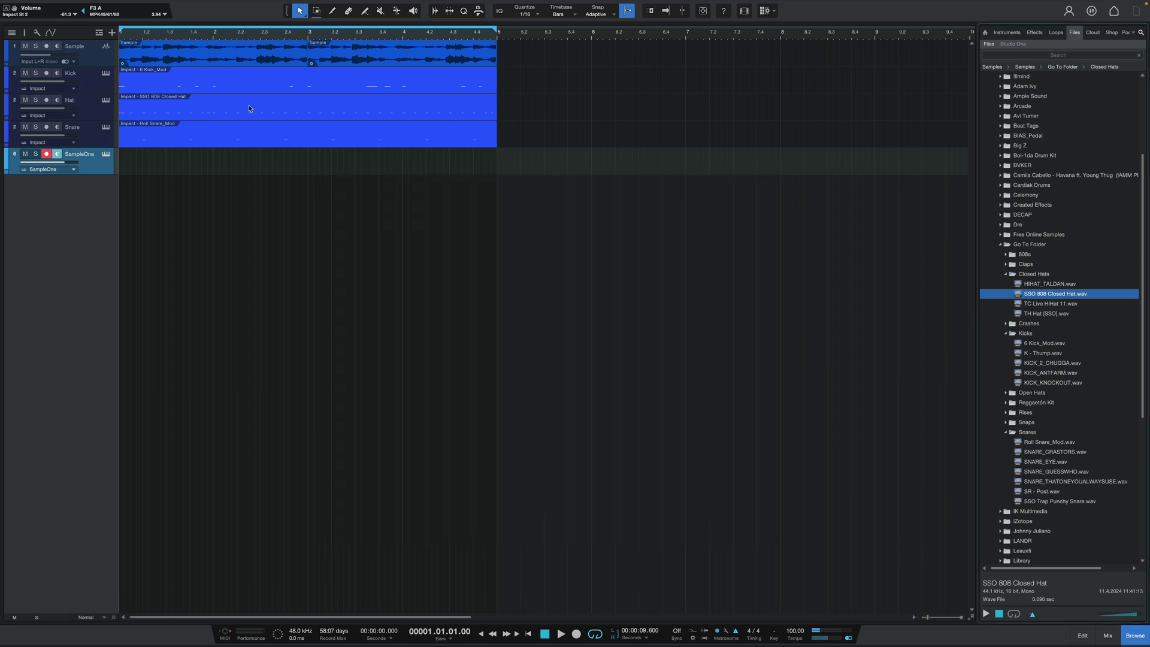
- Rename the SampleOne track as Hat
{"action": "double_click", "coordinate": [79, 154]}
{"action": "type", "text": "H"}
{"action": "type", "text": "at"}
{"action": "key", "text": "Return"}
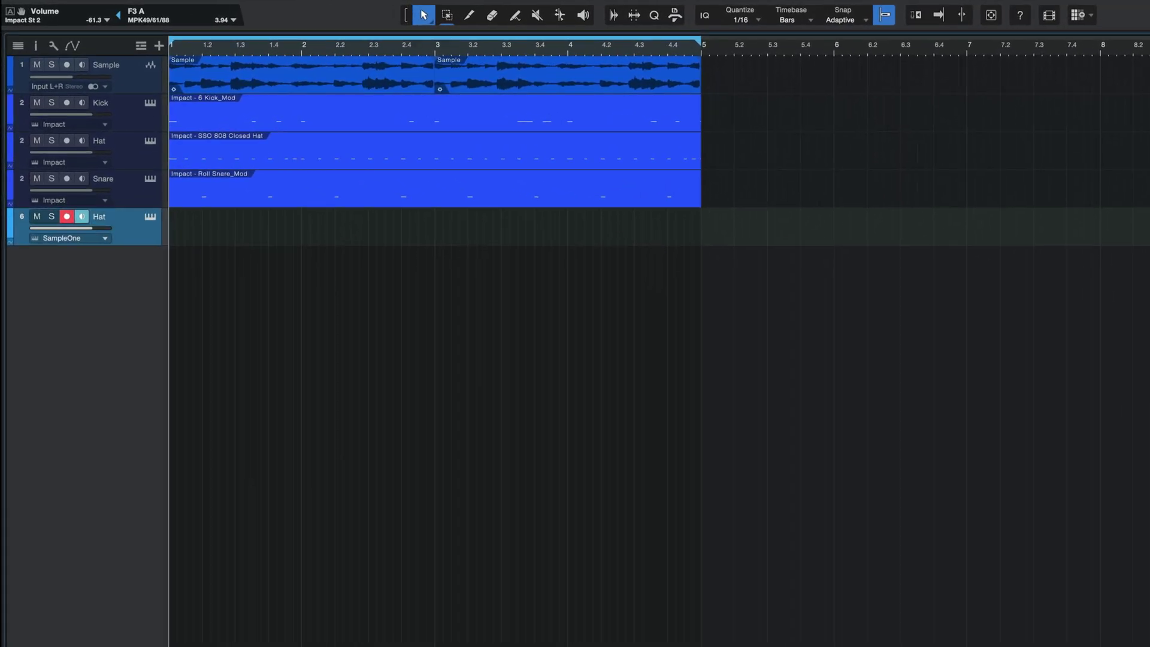
- Move the SSO 808 Closed Hat part onto the SampleOne Hat track and transpose all its notes to C3
{"action": "left_click_drag", "start_coordinate": [228, 137], "coordinate": [259, 238]}
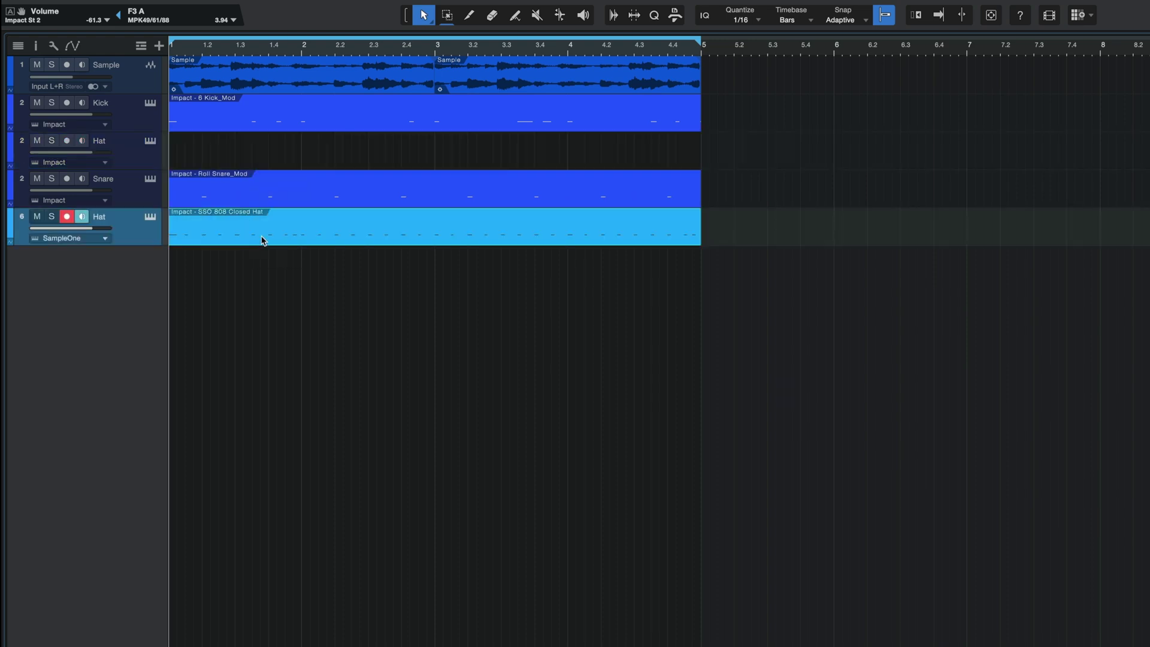
{"action": "double_click", "coordinate": [259, 237]}
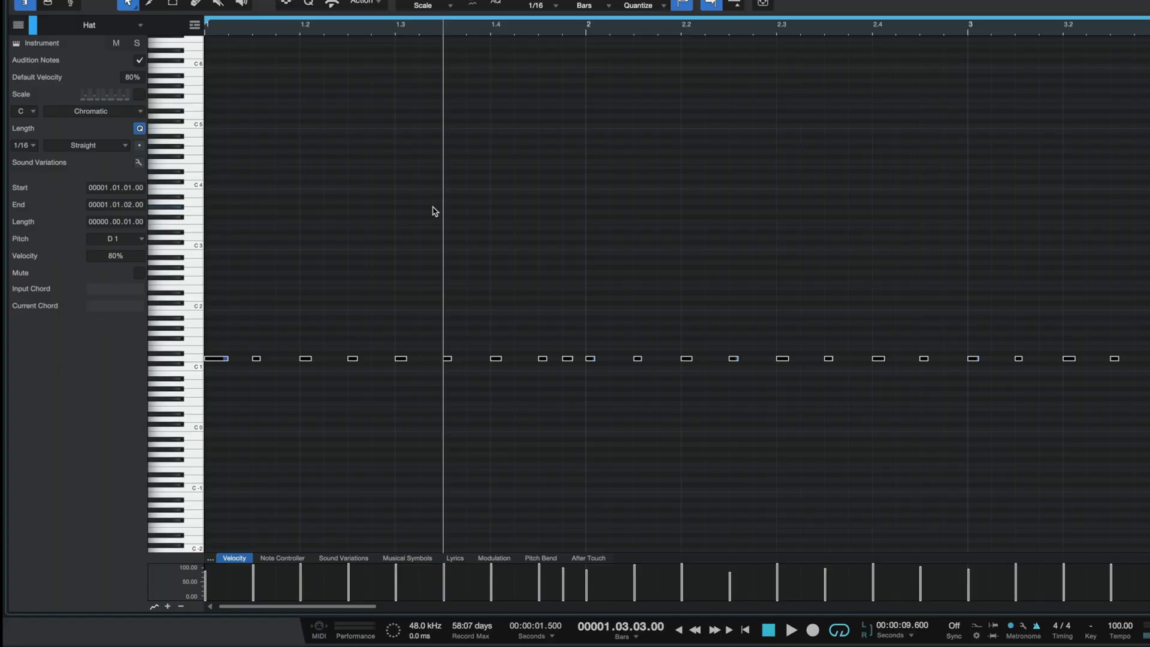
{"action": "key", "text": "shift+Up"}
{"action": "key", "text": "shift+Up"}
{"action": "key", "text": "Down"}
{"action": "key", "text": "Down"}
{"action": "left_click", "coordinate": [434, 213]}
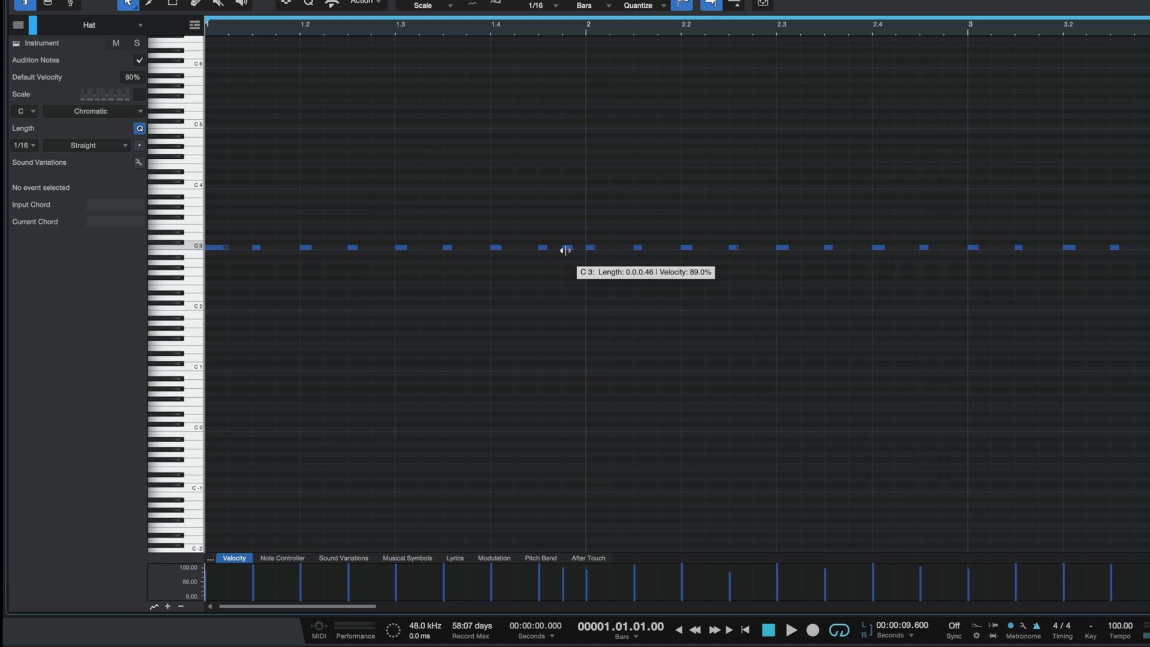
- Raise the hat note just before bar 2 to D3 and play back the pattern
{"action": "left_click_drag", "start_coordinate": [564, 250], "coordinate": [567, 237]}
{"action": "key", "text": "space"}
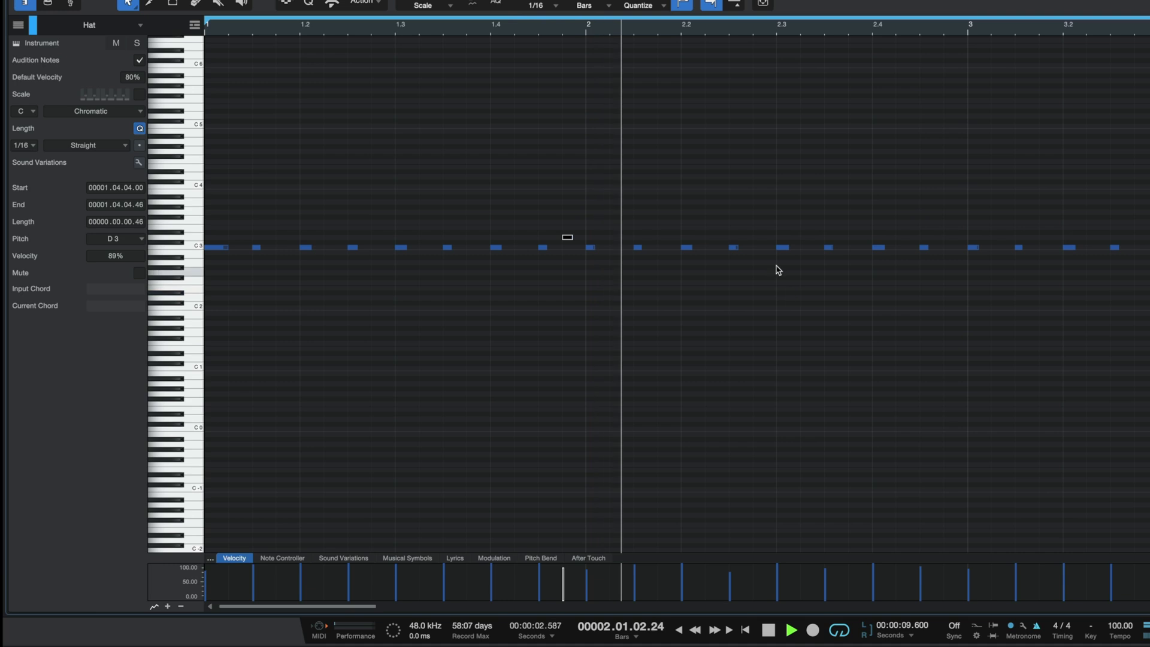
{"action": "key", "text": "space"}
{"action": "left_click", "coordinate": [955, 261]}
{"action": "key", "text": "space"}
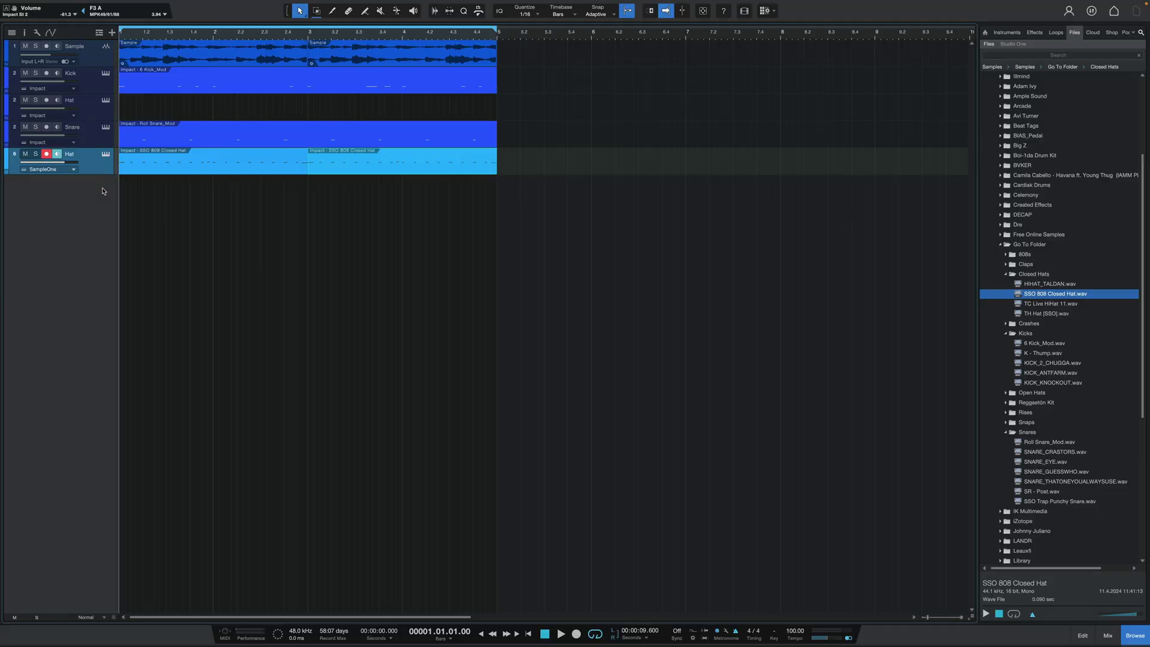
- Duplicate the SampleOne Hat track as a Snare track without parts and replace its sample with Roll Snare_Mod.wav
{"action": "key", "text": "shift+d"}
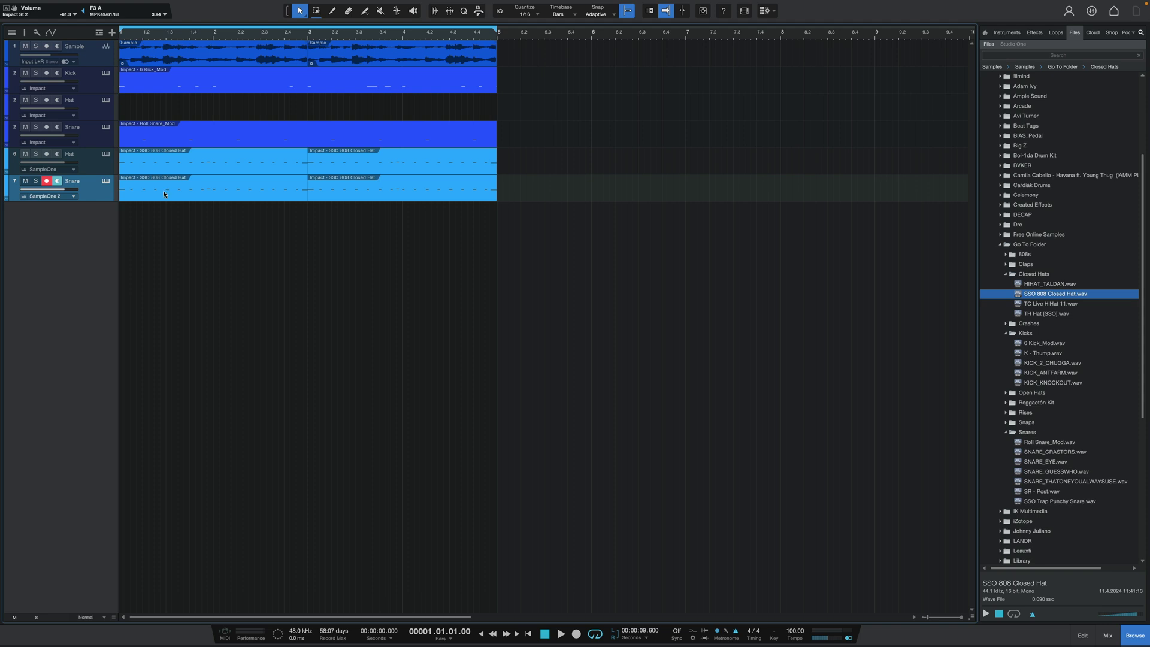
{"action": "left_click_drag", "start_coordinate": [509, 194], "coordinate": [115, 188]}
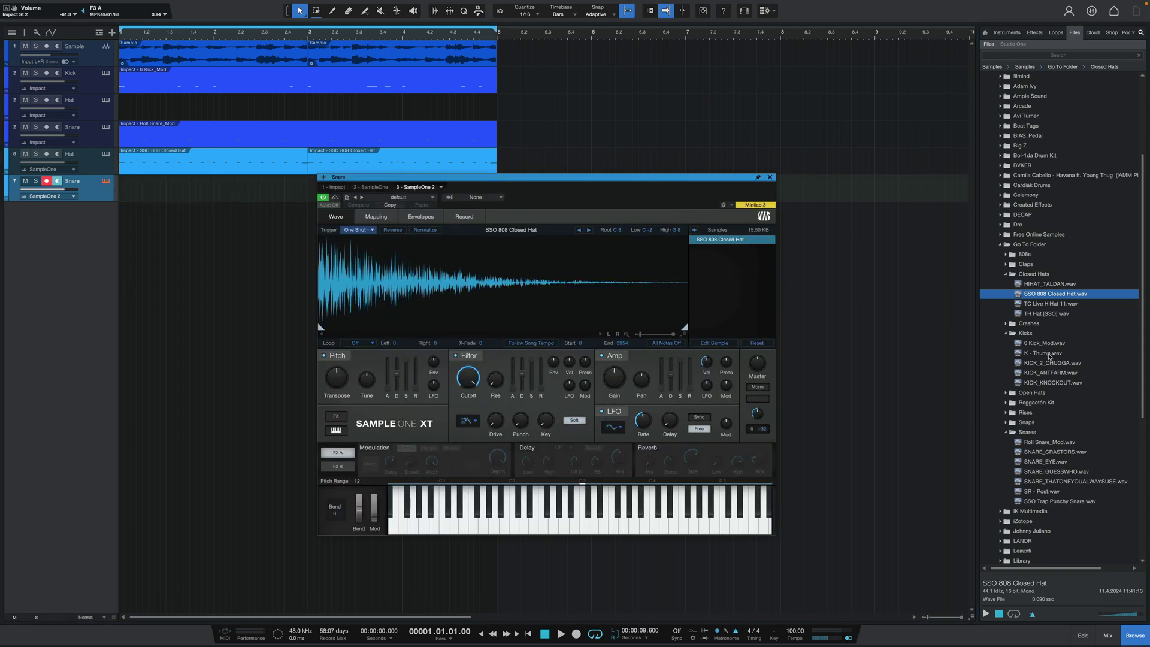
{"action": "left_click", "coordinate": [1051, 441]}
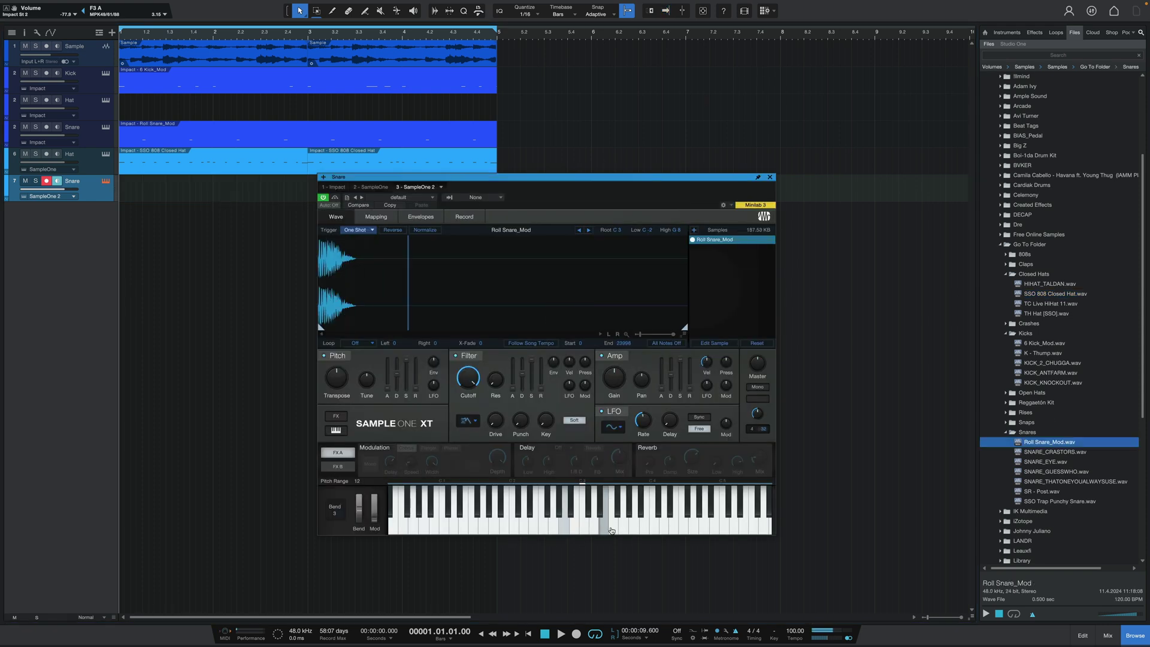
{"action": "left_click", "coordinate": [770, 177]}
- Move the Roll Snare_Mod part onto the SampleOne Snare track and transpose all its notes to C3
{"action": "left_click_drag", "start_coordinate": [224, 140], "coordinate": [214, 201]}
{"action": "double_click", "coordinate": [213, 196]}
{"action": "left_click", "coordinate": [300, 374]}
{"action": "key", "text": "shift+Down"}
{"action": "key", "text": "Down"}
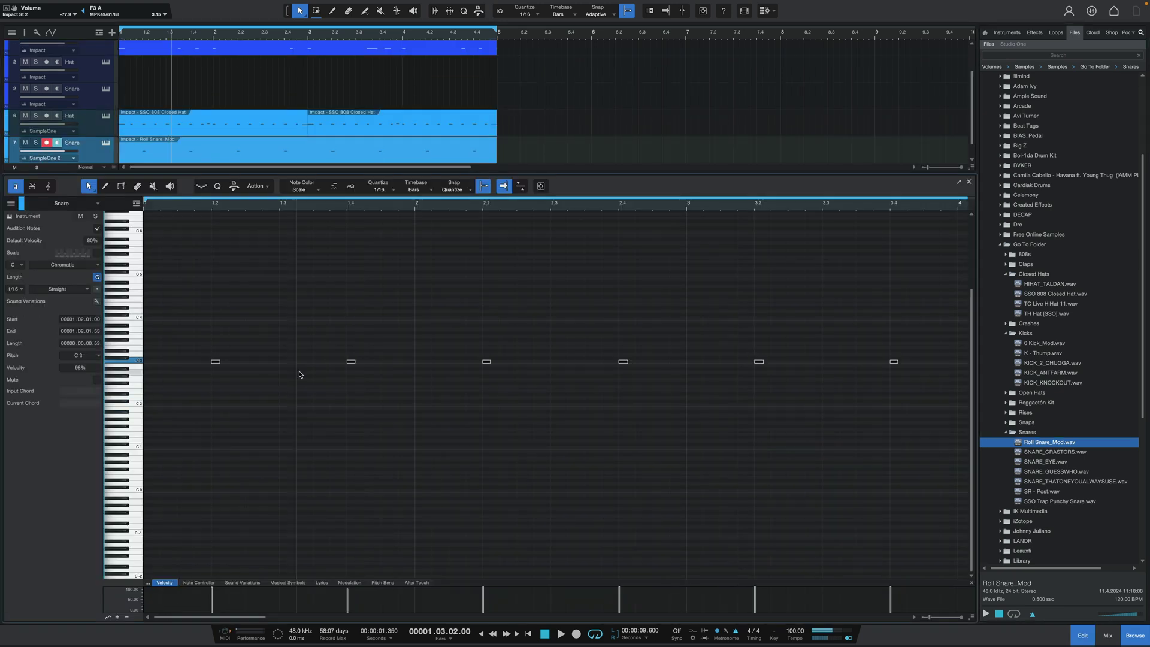
{"action": "left_click", "coordinate": [336, 275]}
- Play back the transposed snare pattern together with the hat
{"action": "key", "text": "space"}
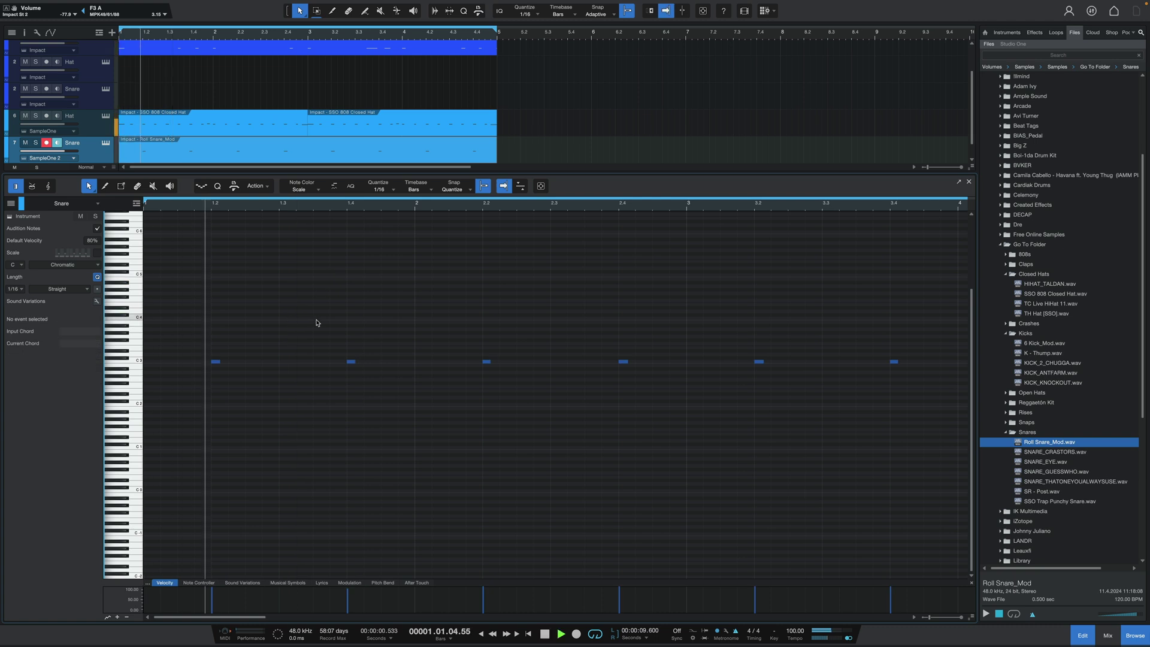
{"action": "double_click", "coordinate": [403, 350]}
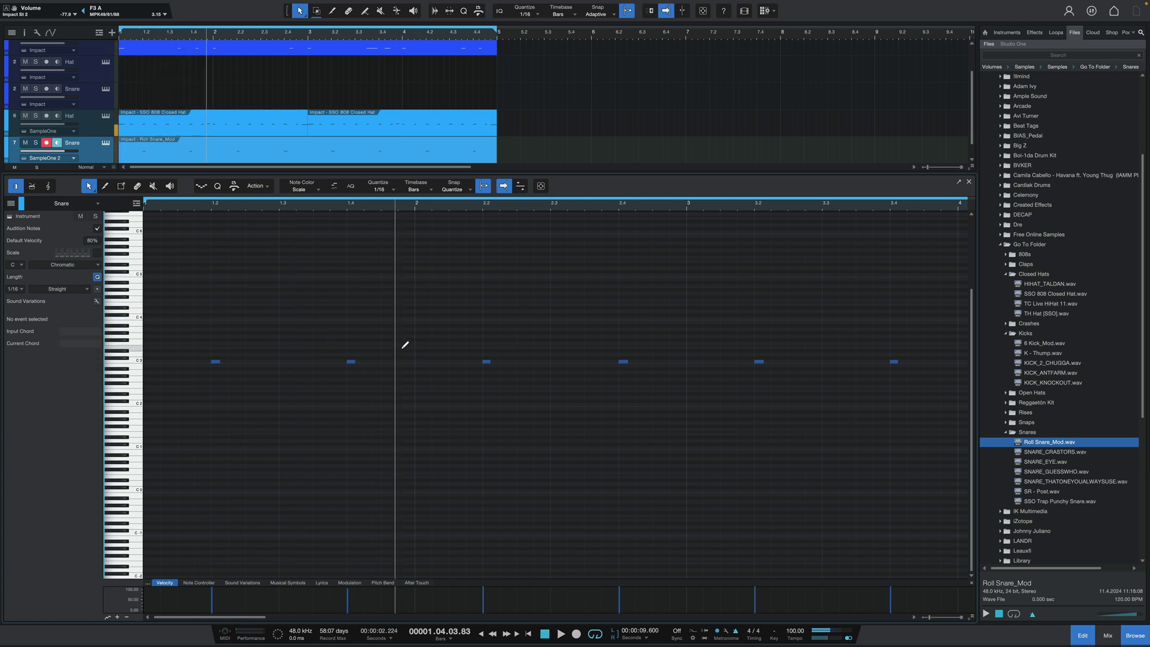
{"action": "key", "text": "space"}
{"action": "key", "text": "space"}
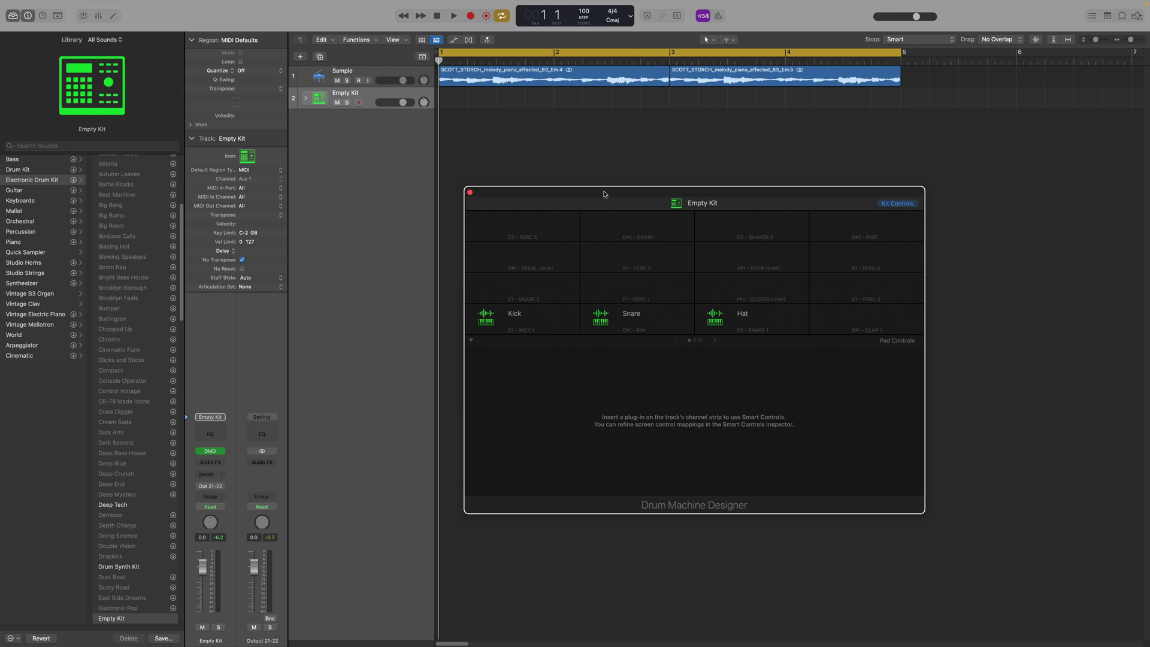
- Switch to Logic Pro and audition the Kick, Snare and Hat pads in Drum Machine Designer
{"action": "mouse_move", "coordinate": [587, 217]}
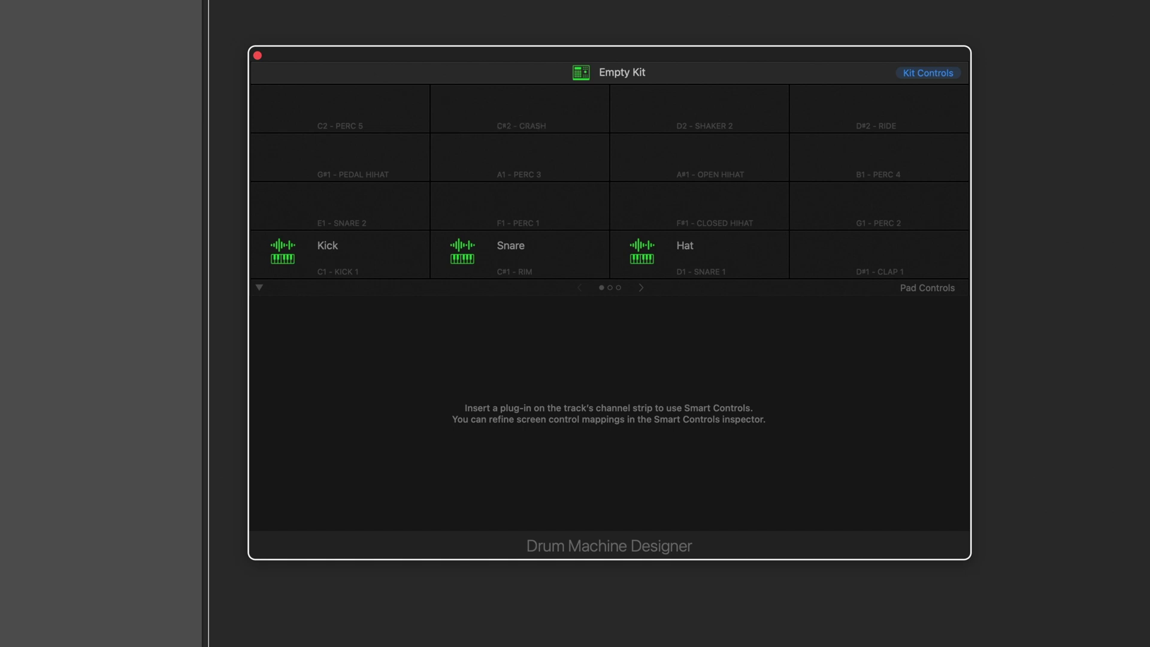
{"action": "left_click", "coordinate": [281, 251]}
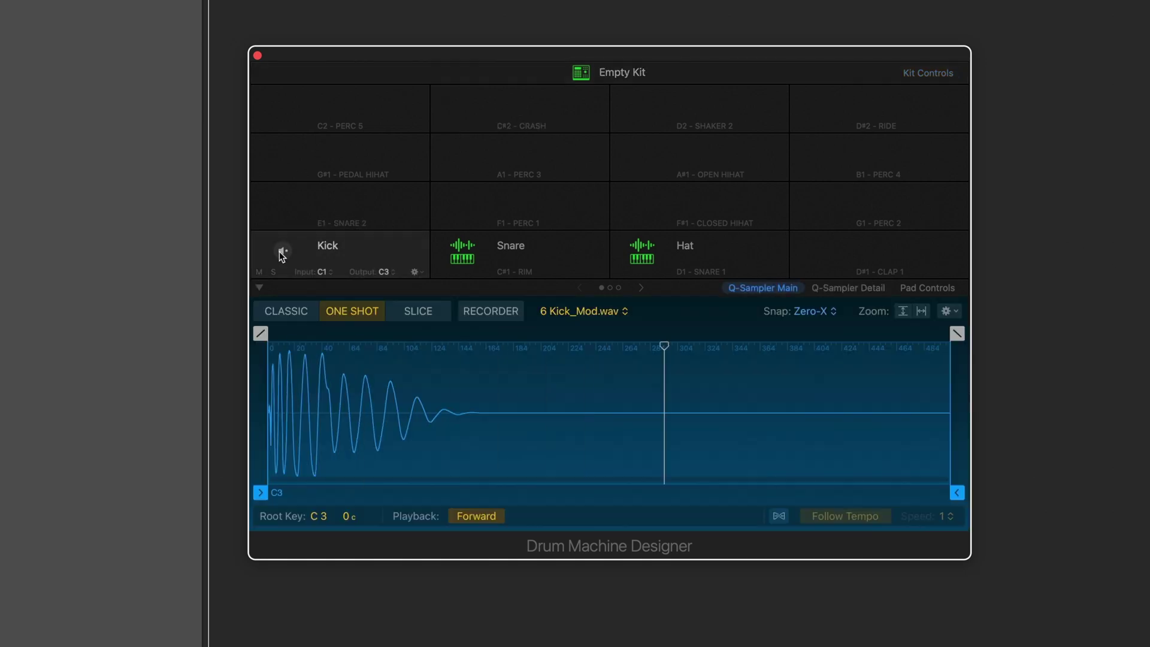
{"action": "left_click", "coordinate": [463, 250]}
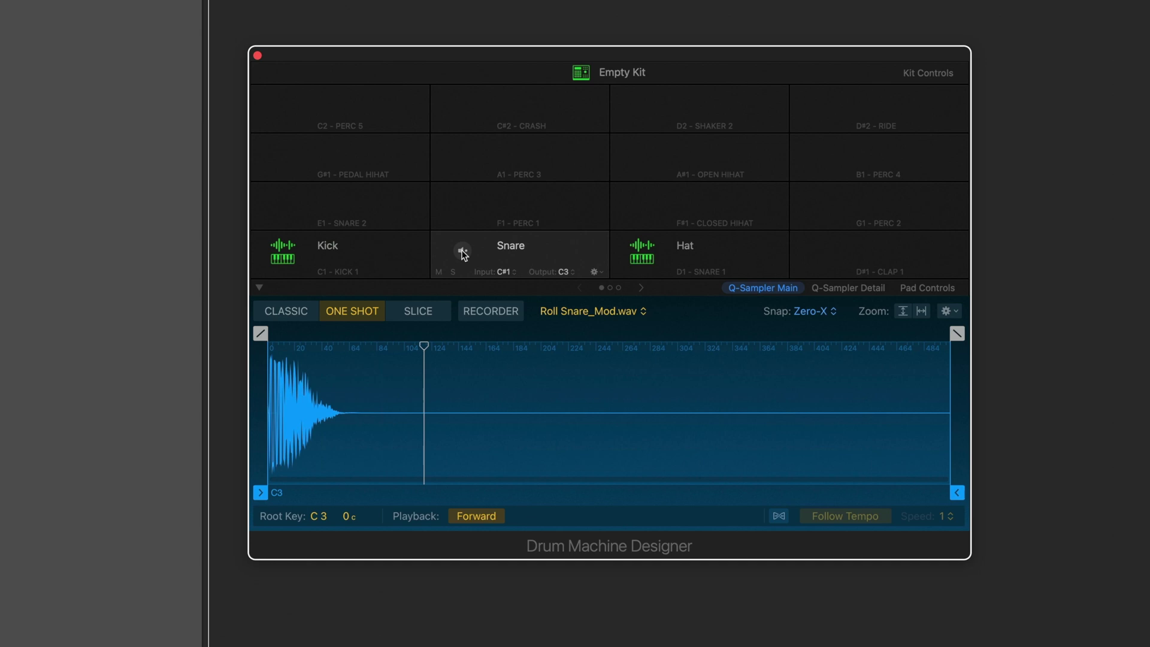
{"action": "left_click", "coordinate": [639, 250]}
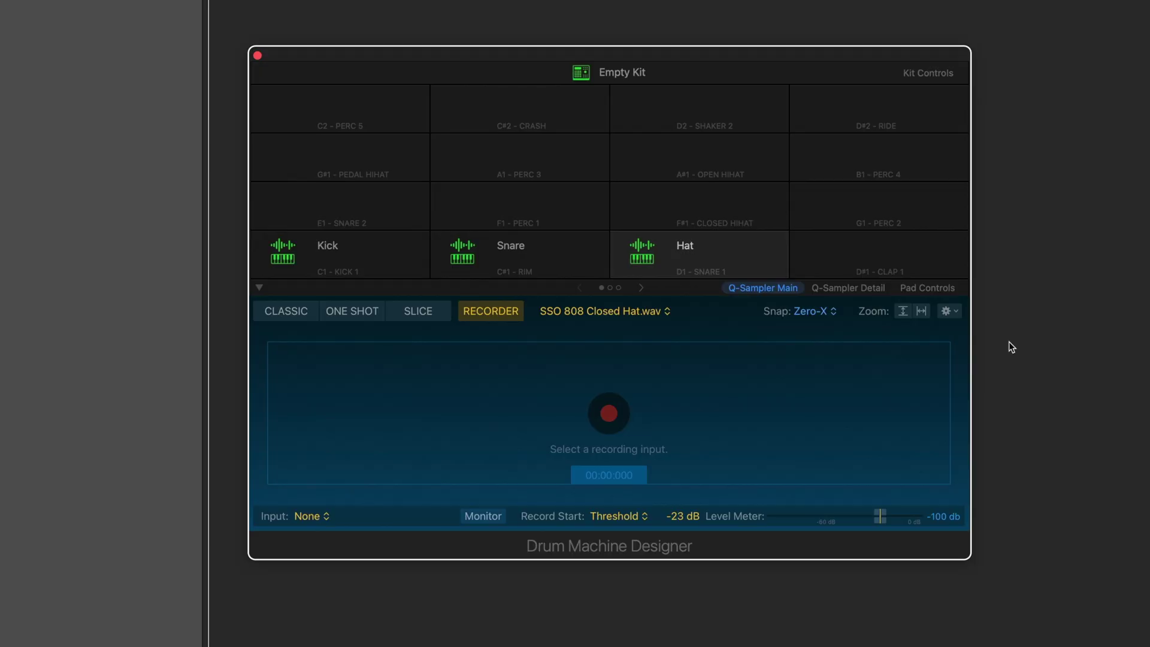
{"action": "mouse_move", "coordinate": [261, 214]}
{"action": "mouse_move", "coordinate": [311, 273]}
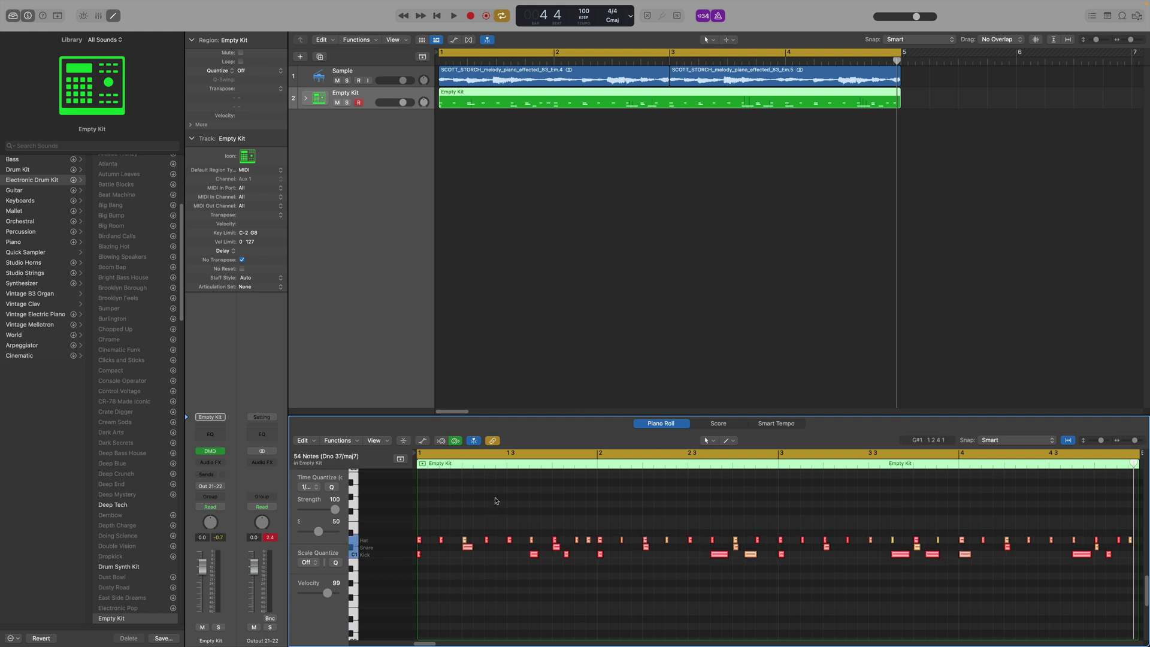
- Enlarge the Piano Roll and expand the Empty Kit track stack, selecting its Hat subtrack
{"action": "left_click_drag", "start_coordinate": [510, 414], "coordinate": [510, 245]}
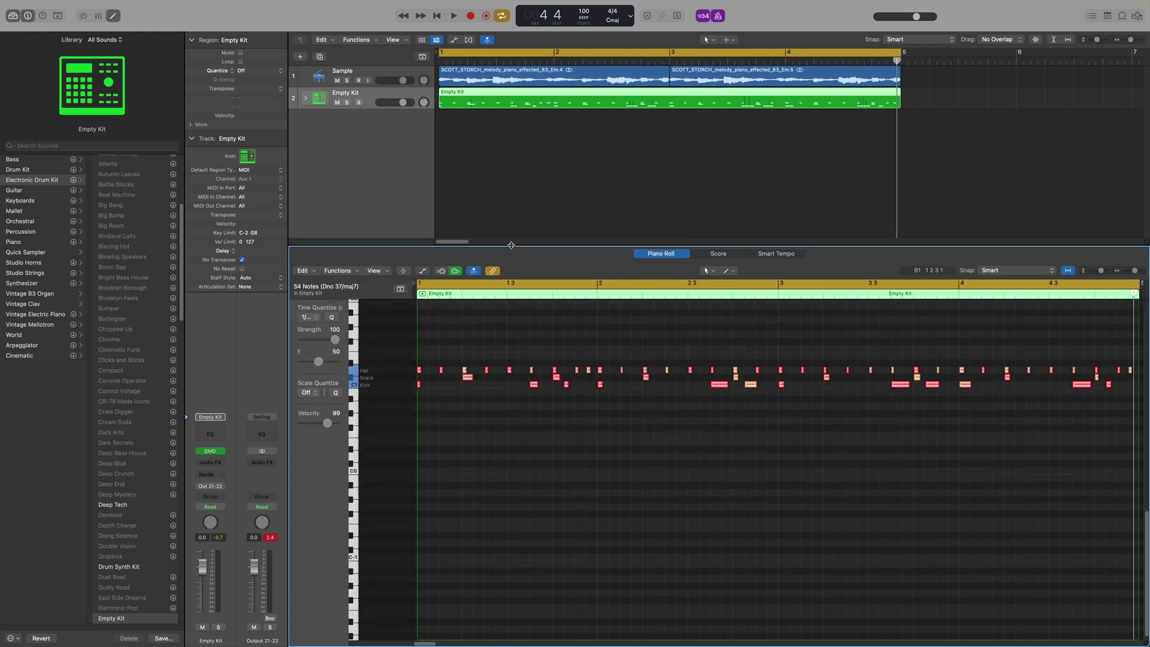
{"action": "scroll", "coordinate": [503, 419], "scroll_direction": "up", "scroll_amount": 4}
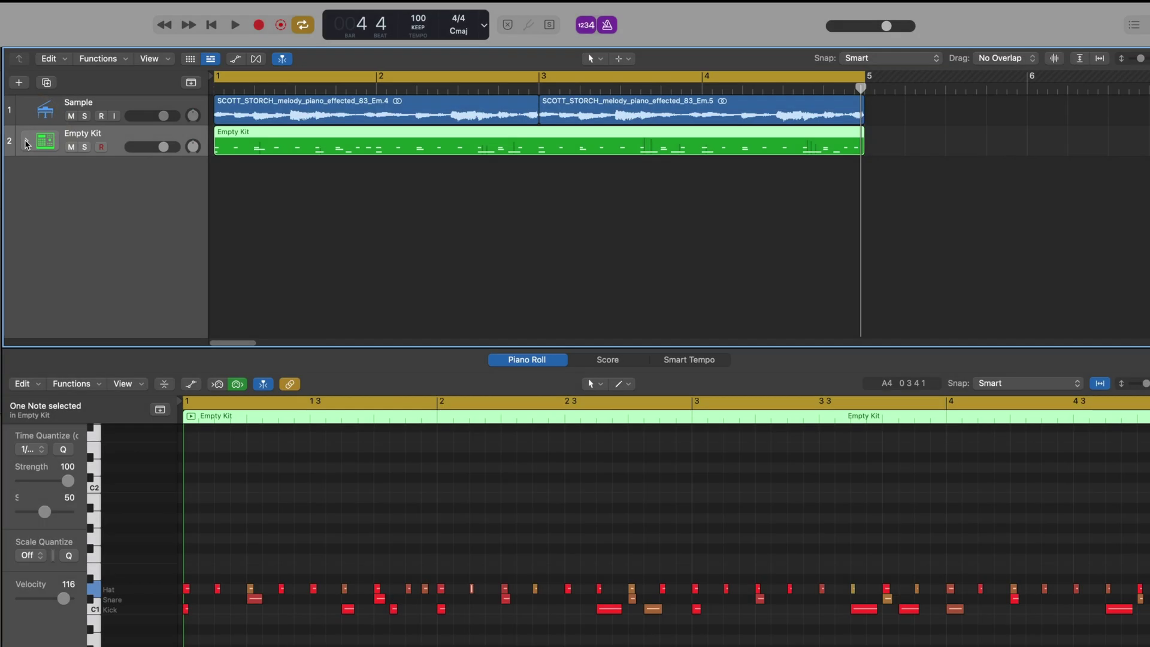
{"action": "left_click", "coordinate": [26, 142]}
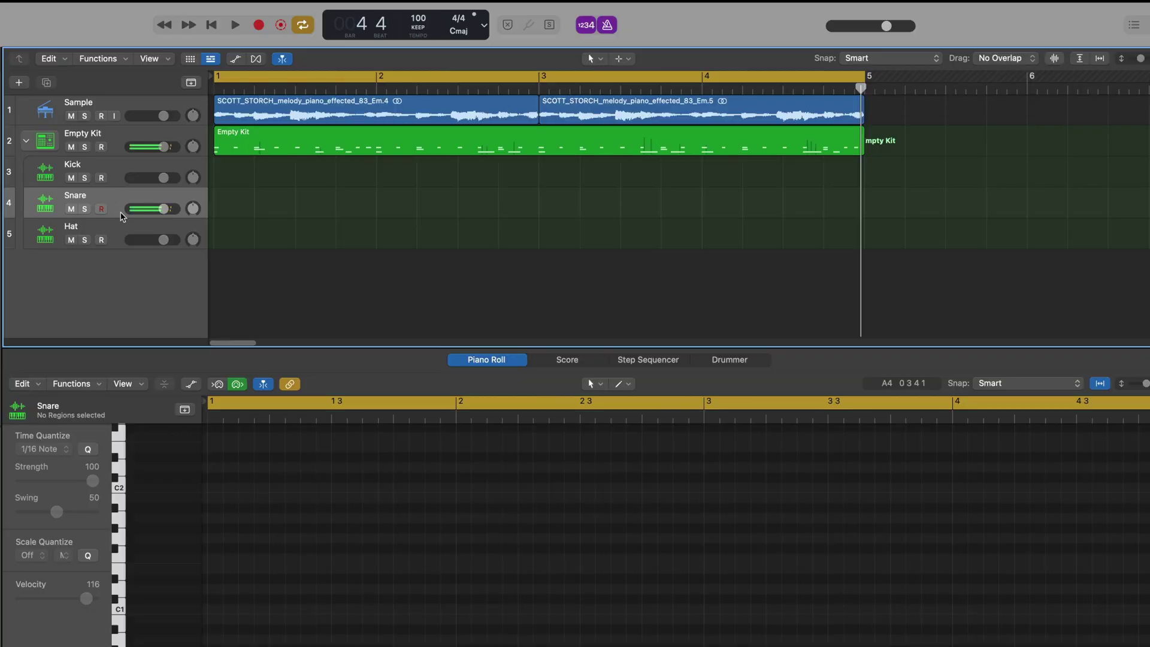
{"action": "left_click", "coordinate": [117, 234]}
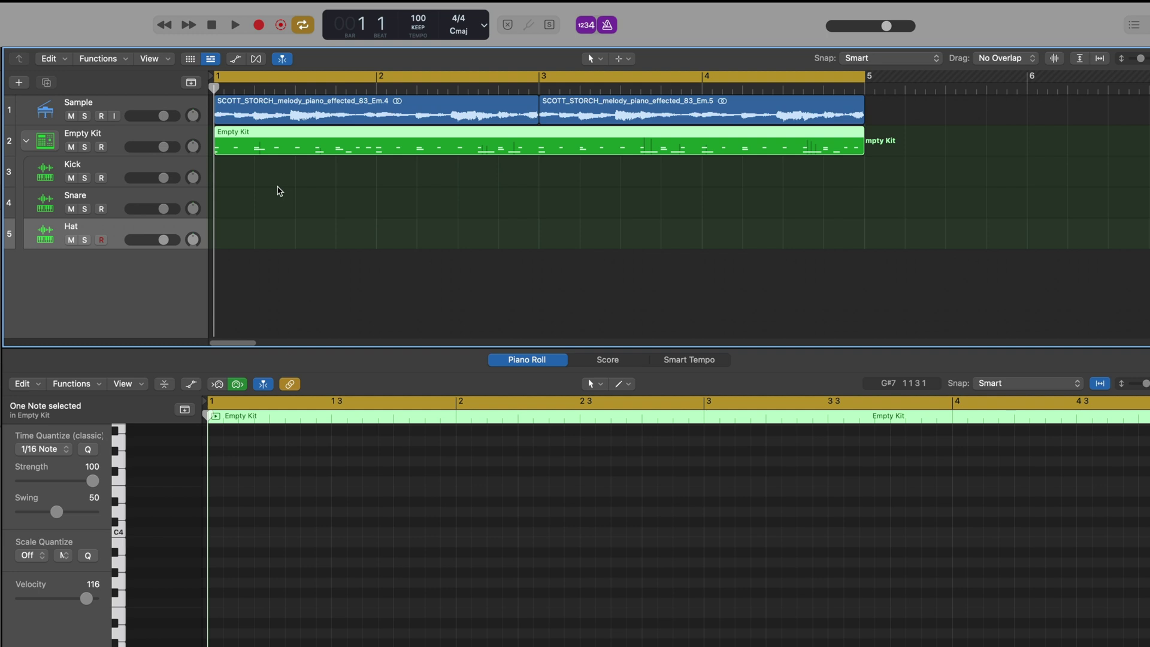
- Separate the Empty Kit drum region into individual regions by note pitch
{"action": "right_click", "coordinate": [303, 155]}
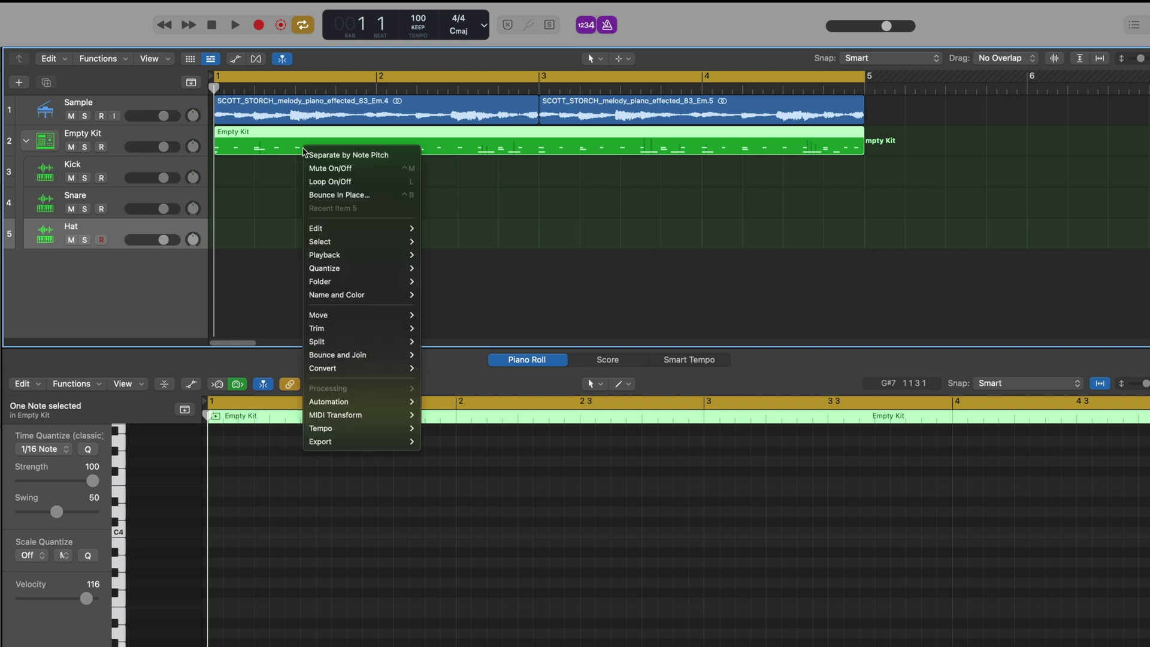
{"action": "mouse_move", "coordinate": [353, 369]}
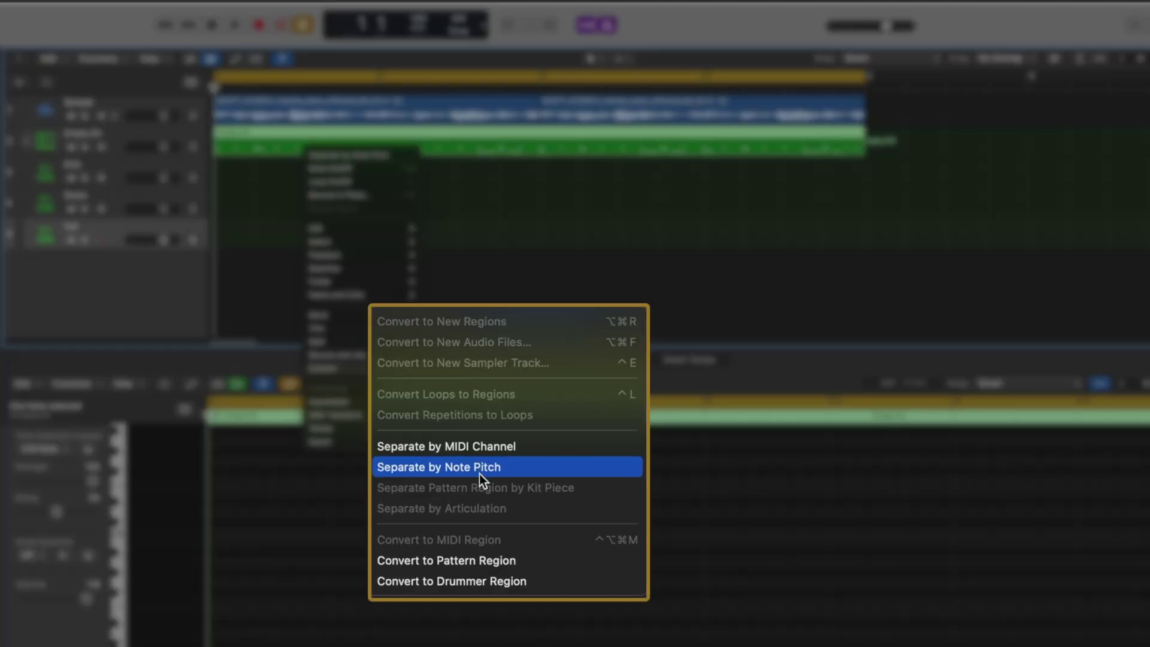
{"action": "left_click", "coordinate": [478, 466]}
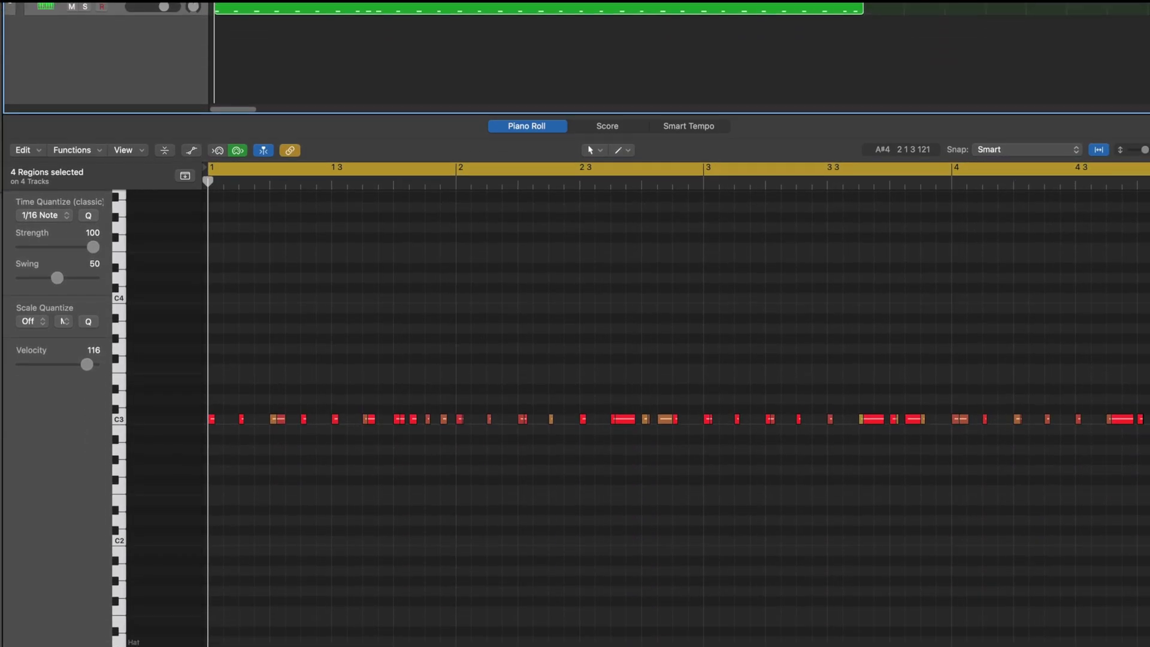
- Add snare notes at D3 just before bar 2 and A#2 before bar 3, and raise the pitch of the hat note just before bar 2
{"action": "left_click", "coordinate": [115, 92]}
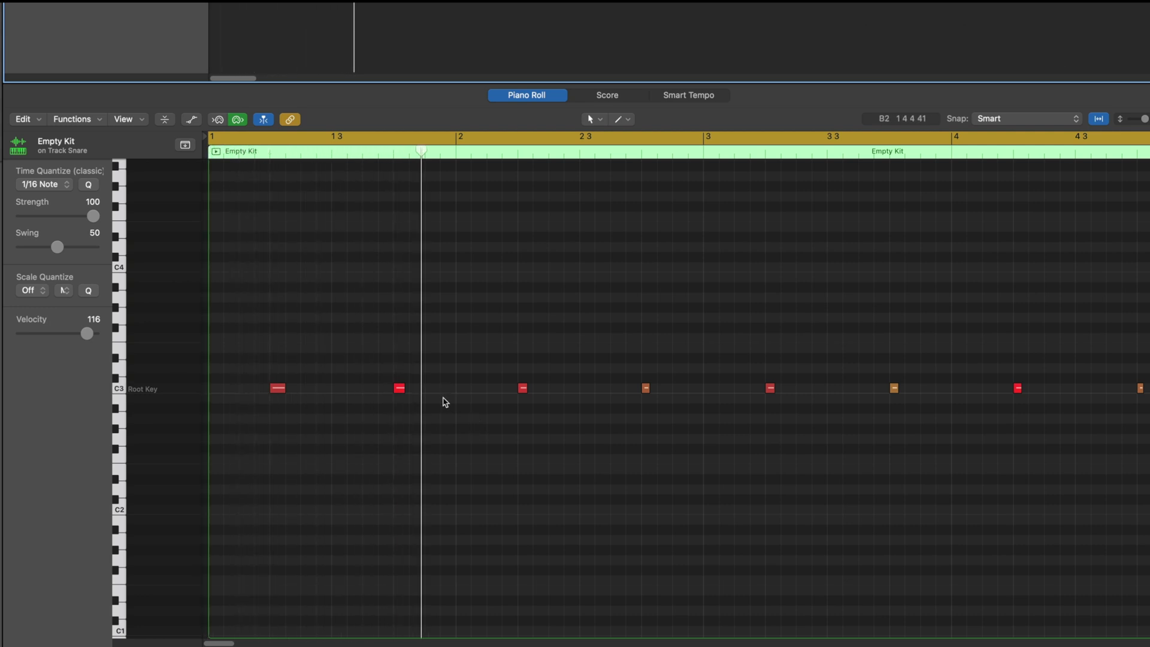
{"action": "left_click", "coordinate": [445, 368], "text": "super"}
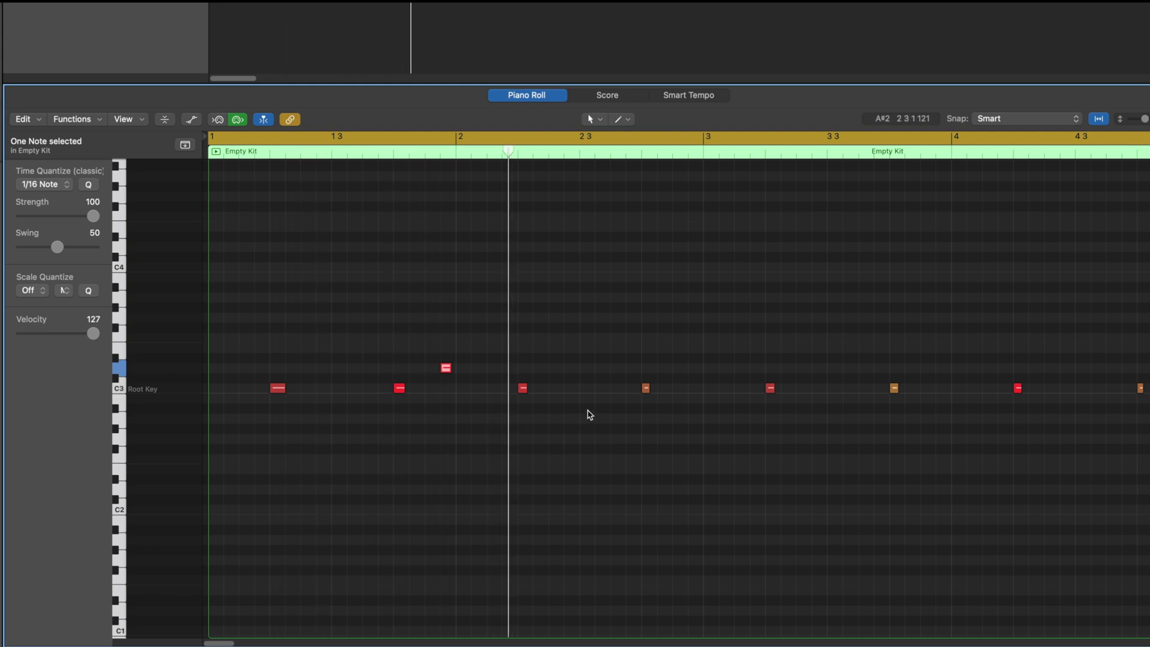
{"action": "left_click", "coordinate": [678, 408], "text": "super"}
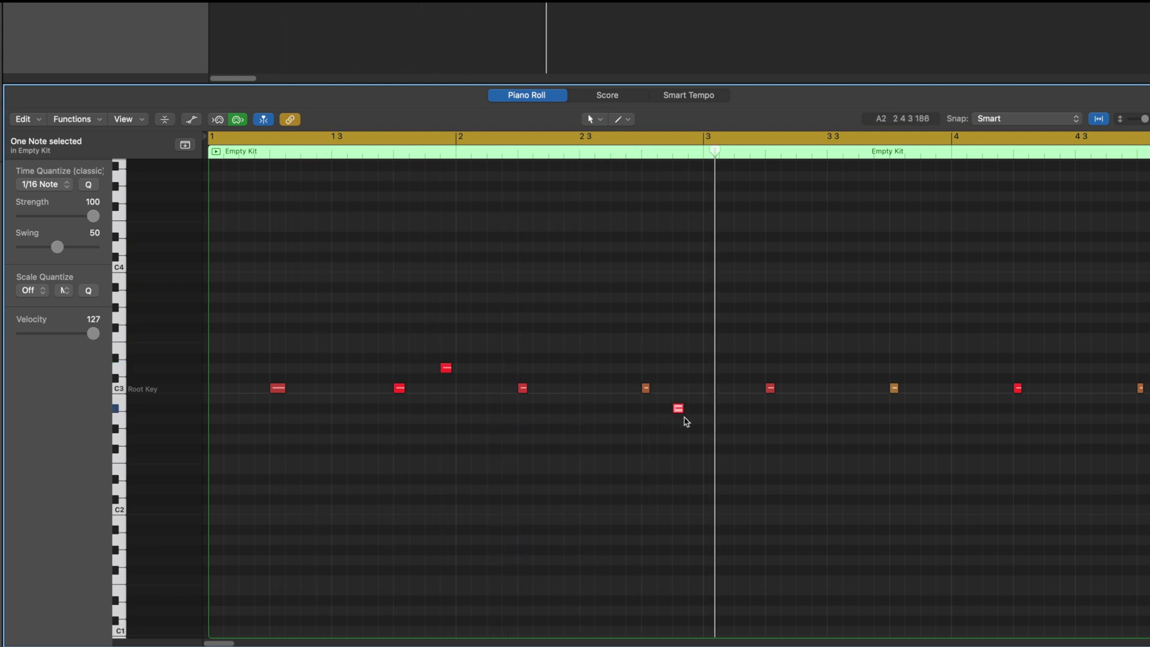
{"action": "key", "text": "Down"}
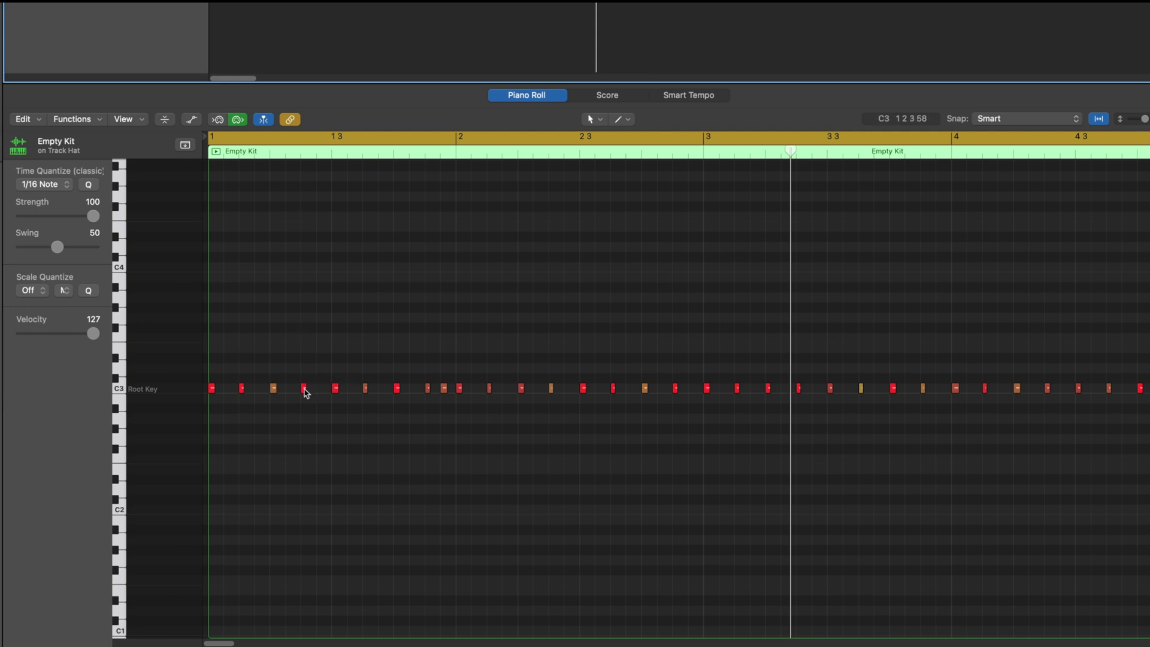
{"action": "left_click_drag", "start_coordinate": [444, 389], "coordinate": [443, 378]}
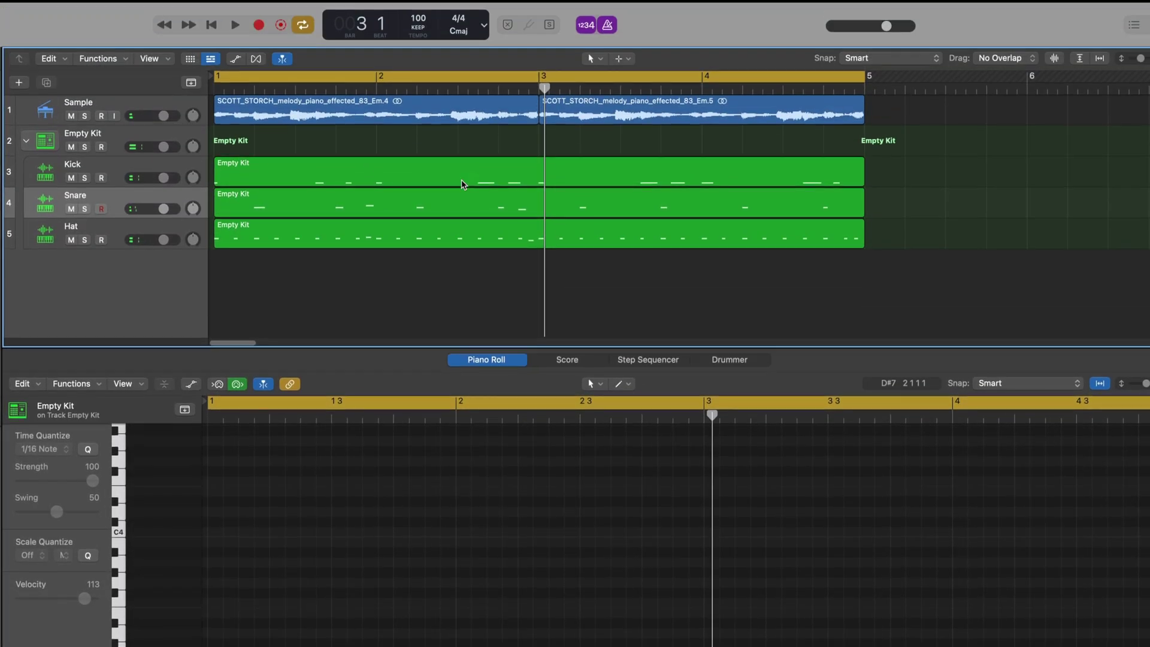
- Delete the separated regions on the Kick, Snare and Hat subtracks together
{"action": "left_click_drag", "start_coordinate": [400, 269], "coordinate": [383, 171]}
{"action": "key", "text": "Delete"}
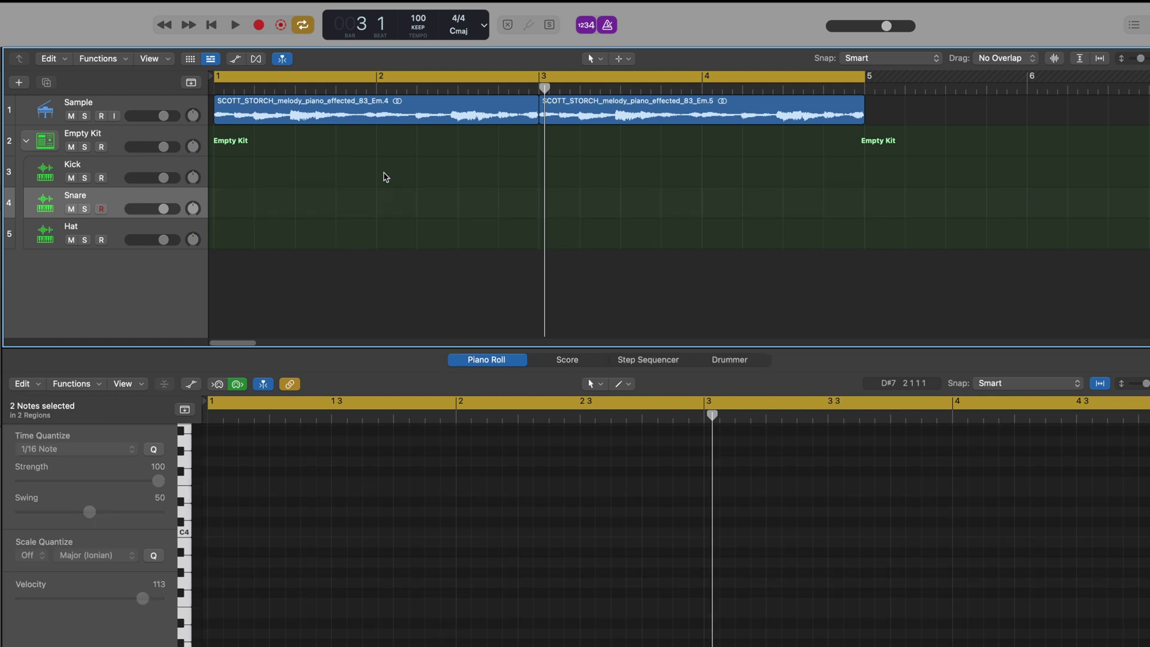
- Collapse and re-expand the Empty Kit track stack, and select its Kick and Snare subtracks in turn
{"action": "left_click", "coordinate": [24, 142]}
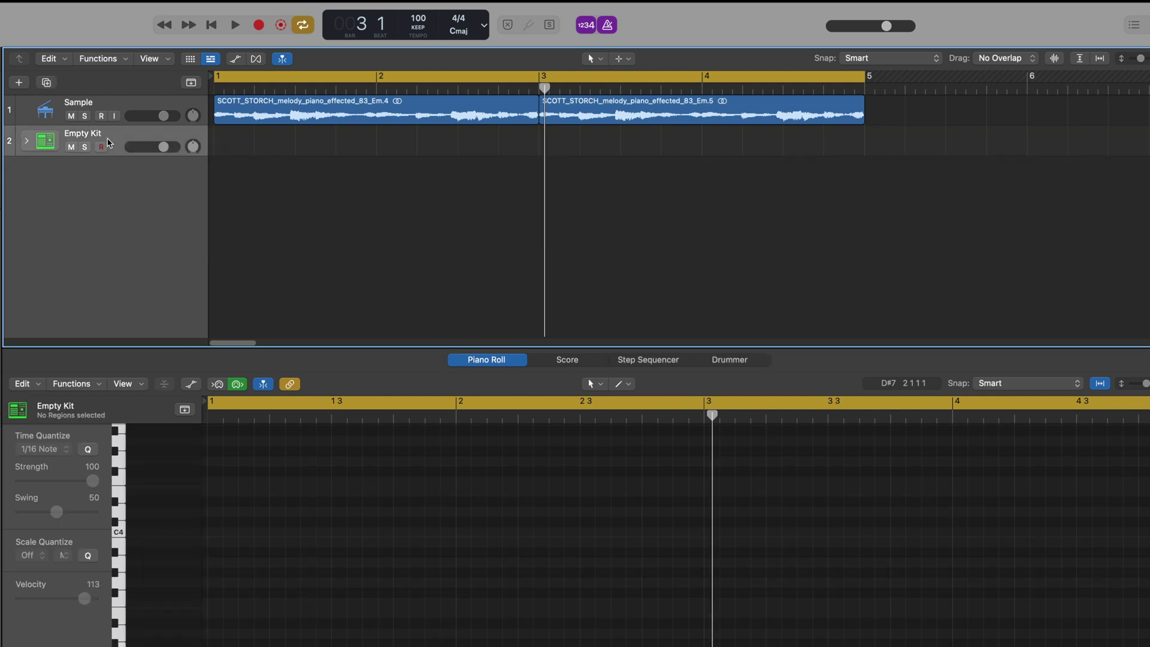
{"action": "left_click", "coordinate": [25, 141]}
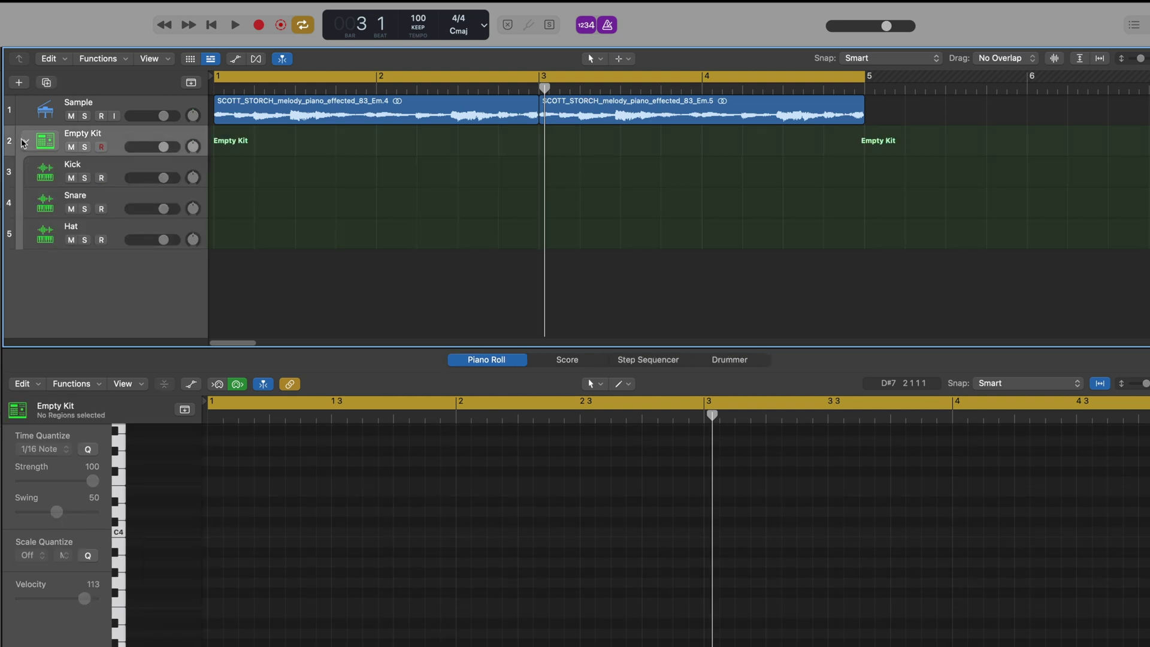
{"action": "left_click", "coordinate": [117, 172]}
{"action": "left_click", "coordinate": [117, 202]}
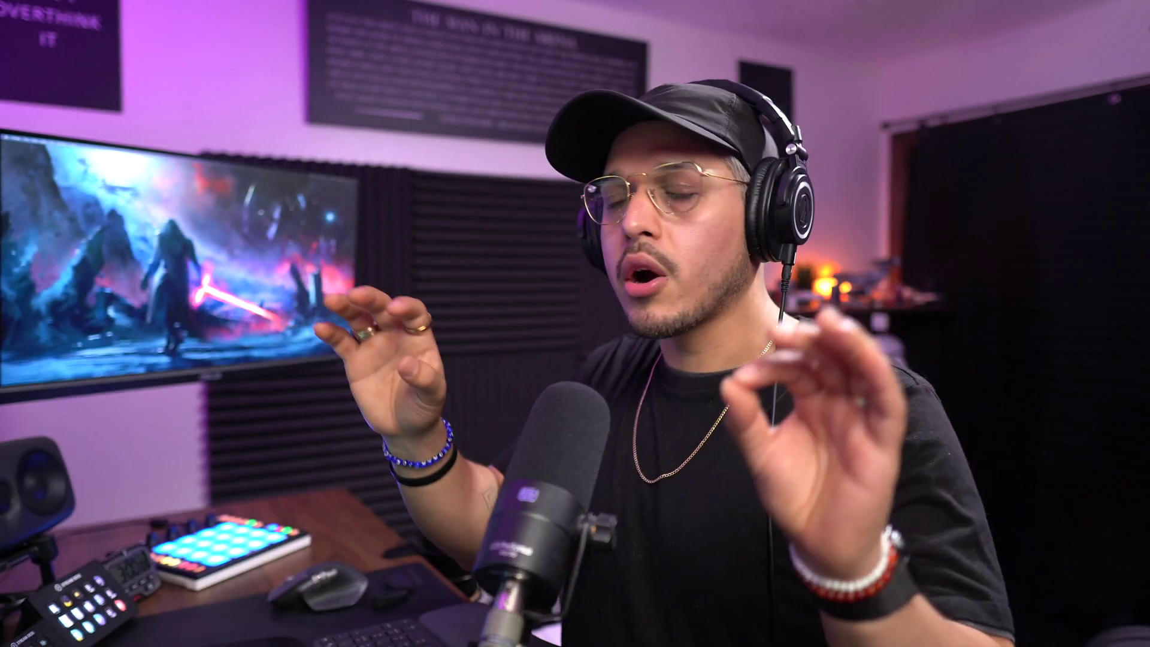